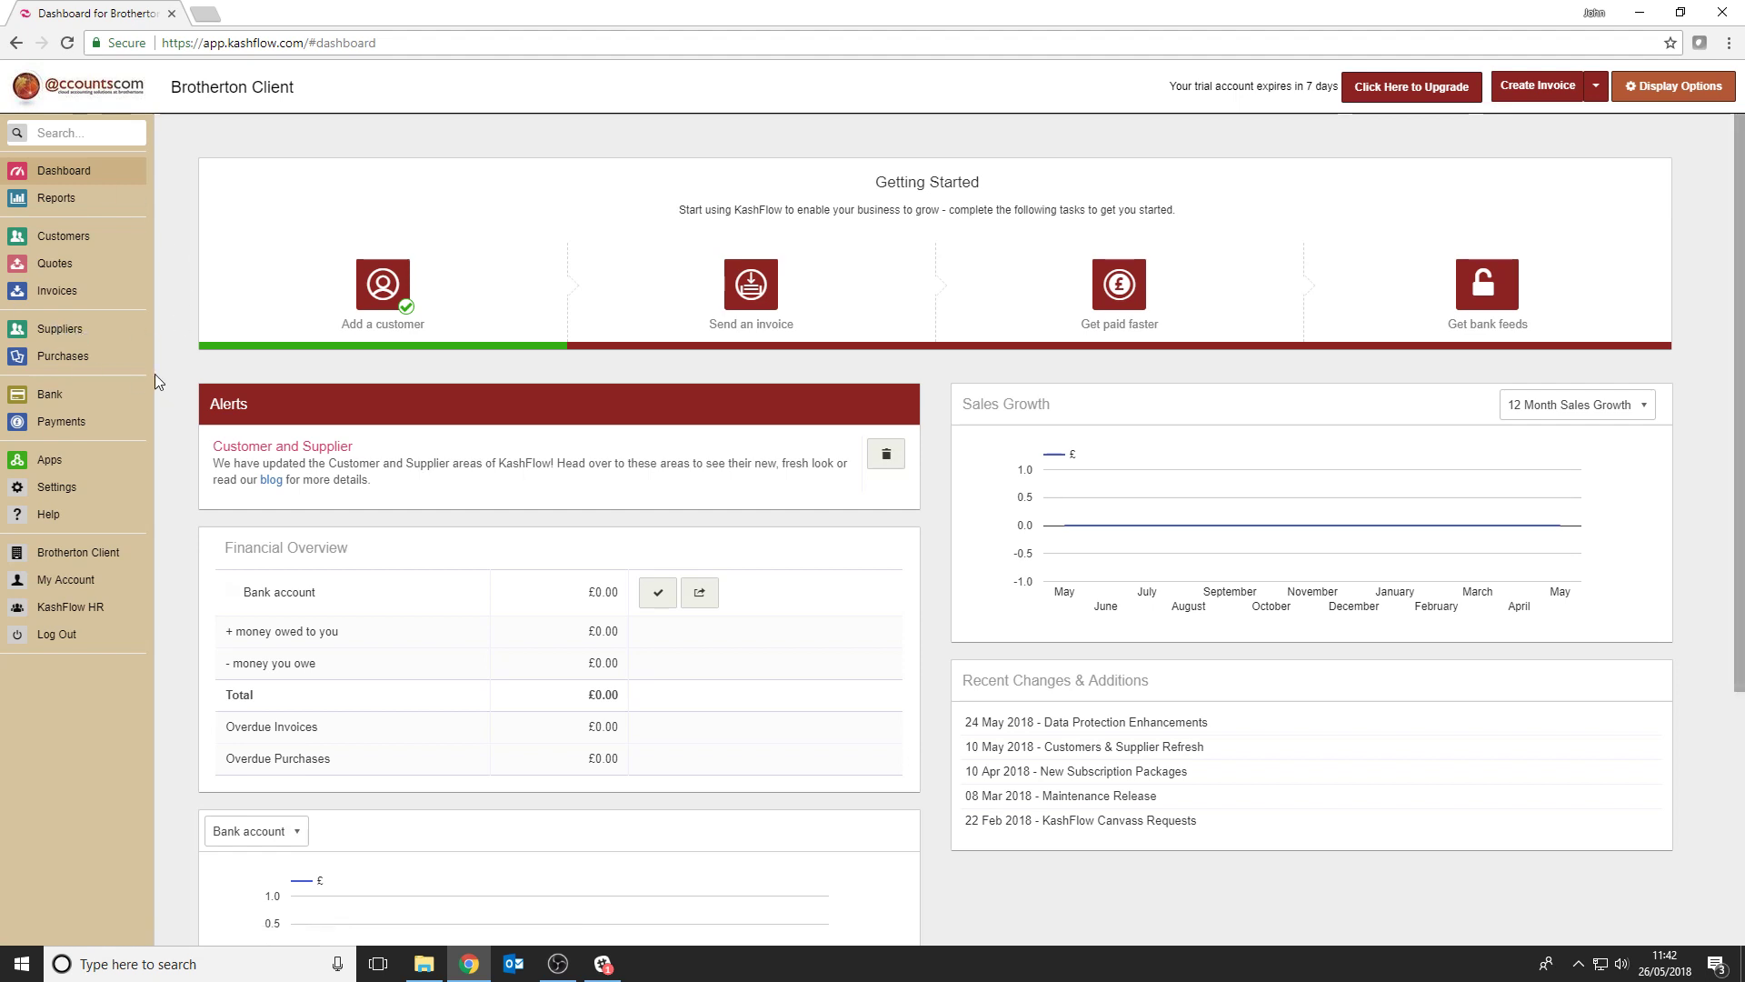
- Create a new customer named 'Customer 2', which receives the code CUST02
{"action": "left_click", "coordinate": [59, 236]}
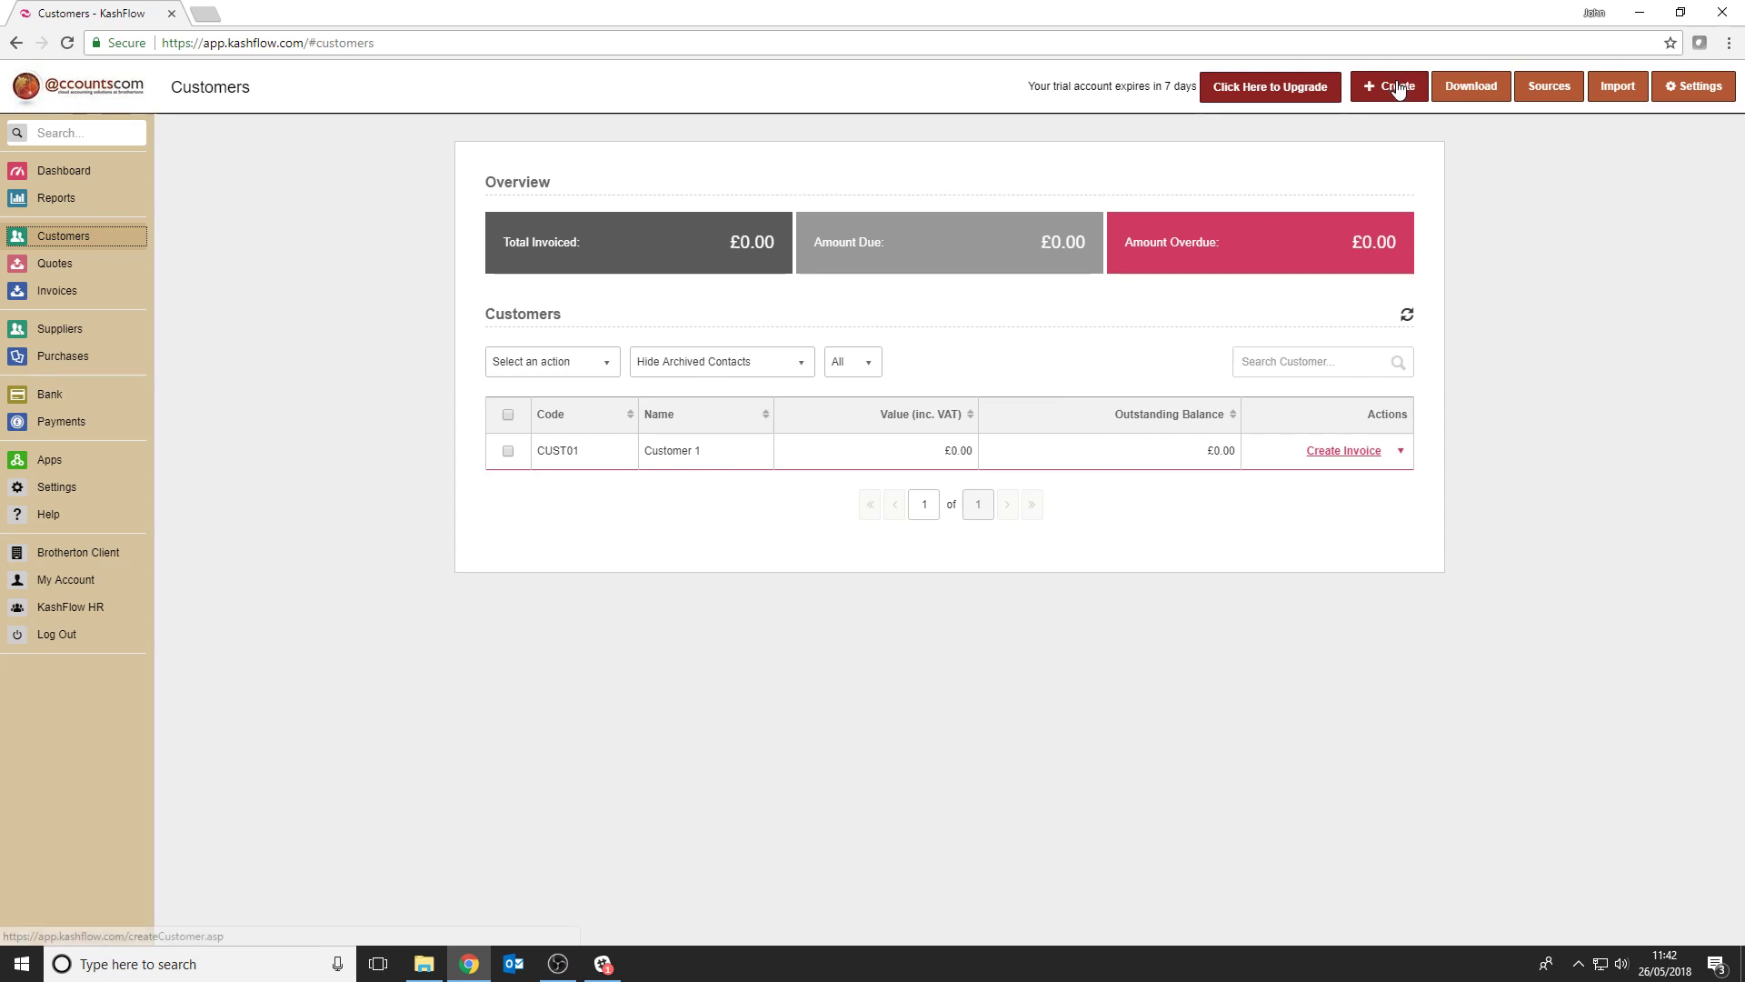
{"action": "left_click", "coordinate": [1396, 86]}
{"action": "left_click", "coordinate": [873, 183]}
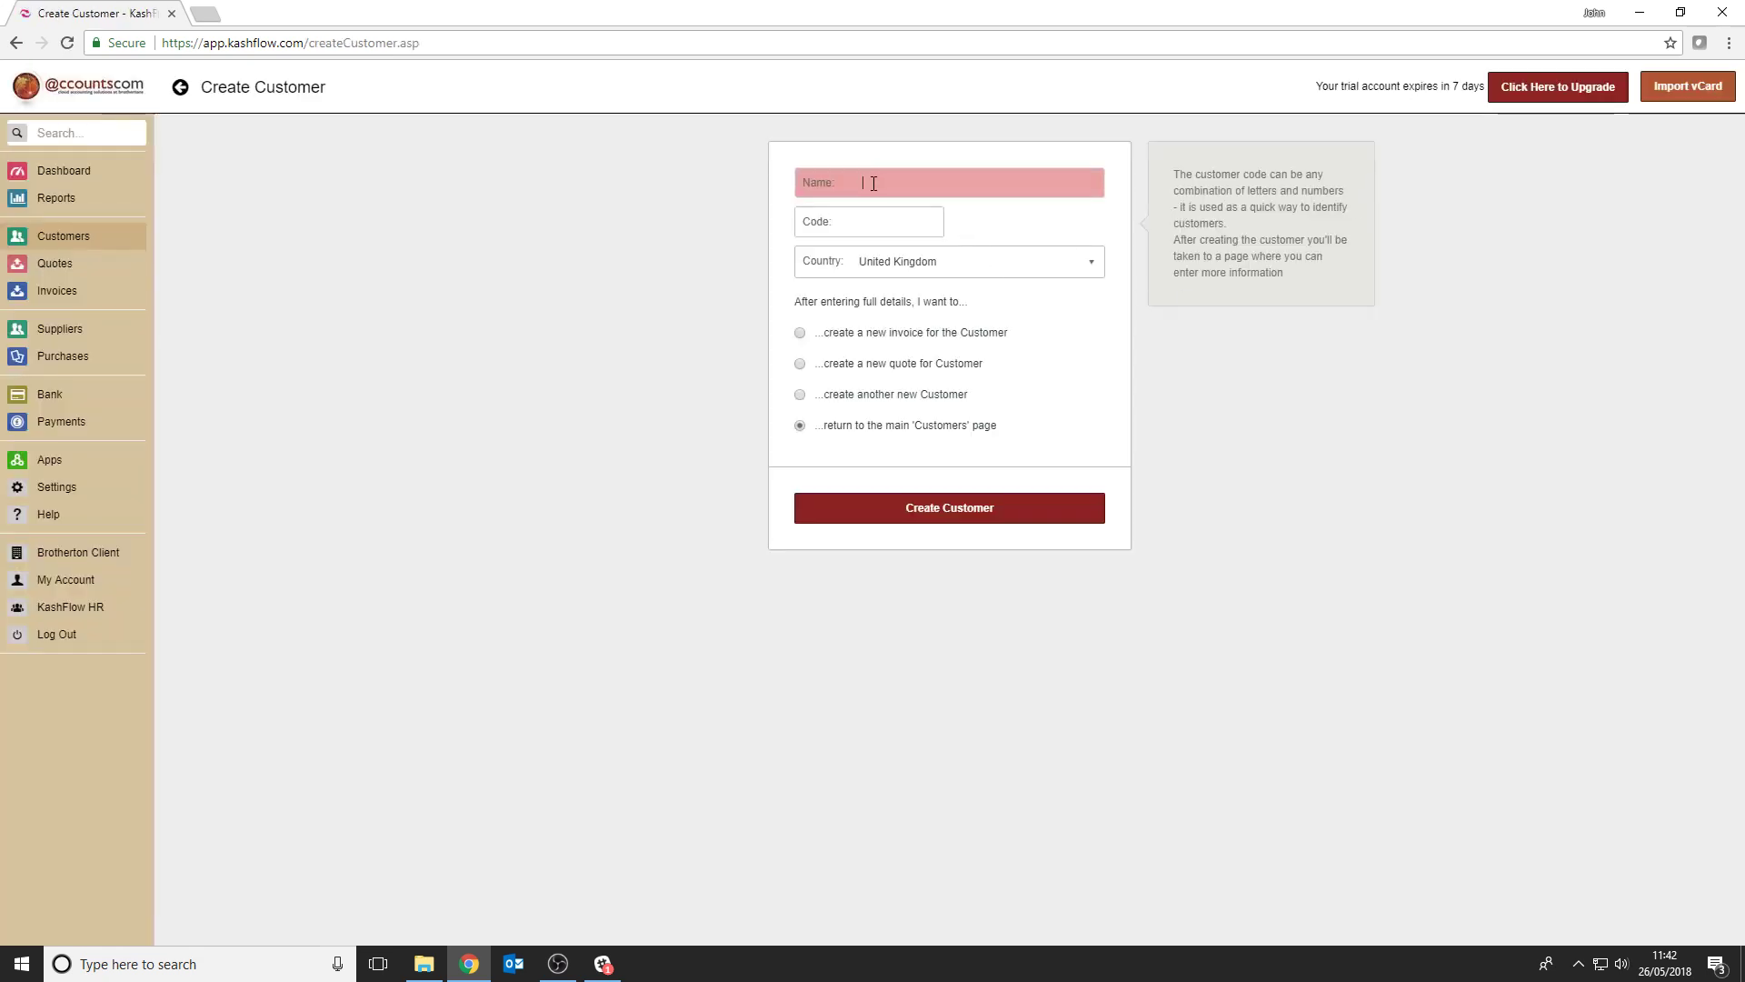
{"action": "type", "text": "Customer 2"}
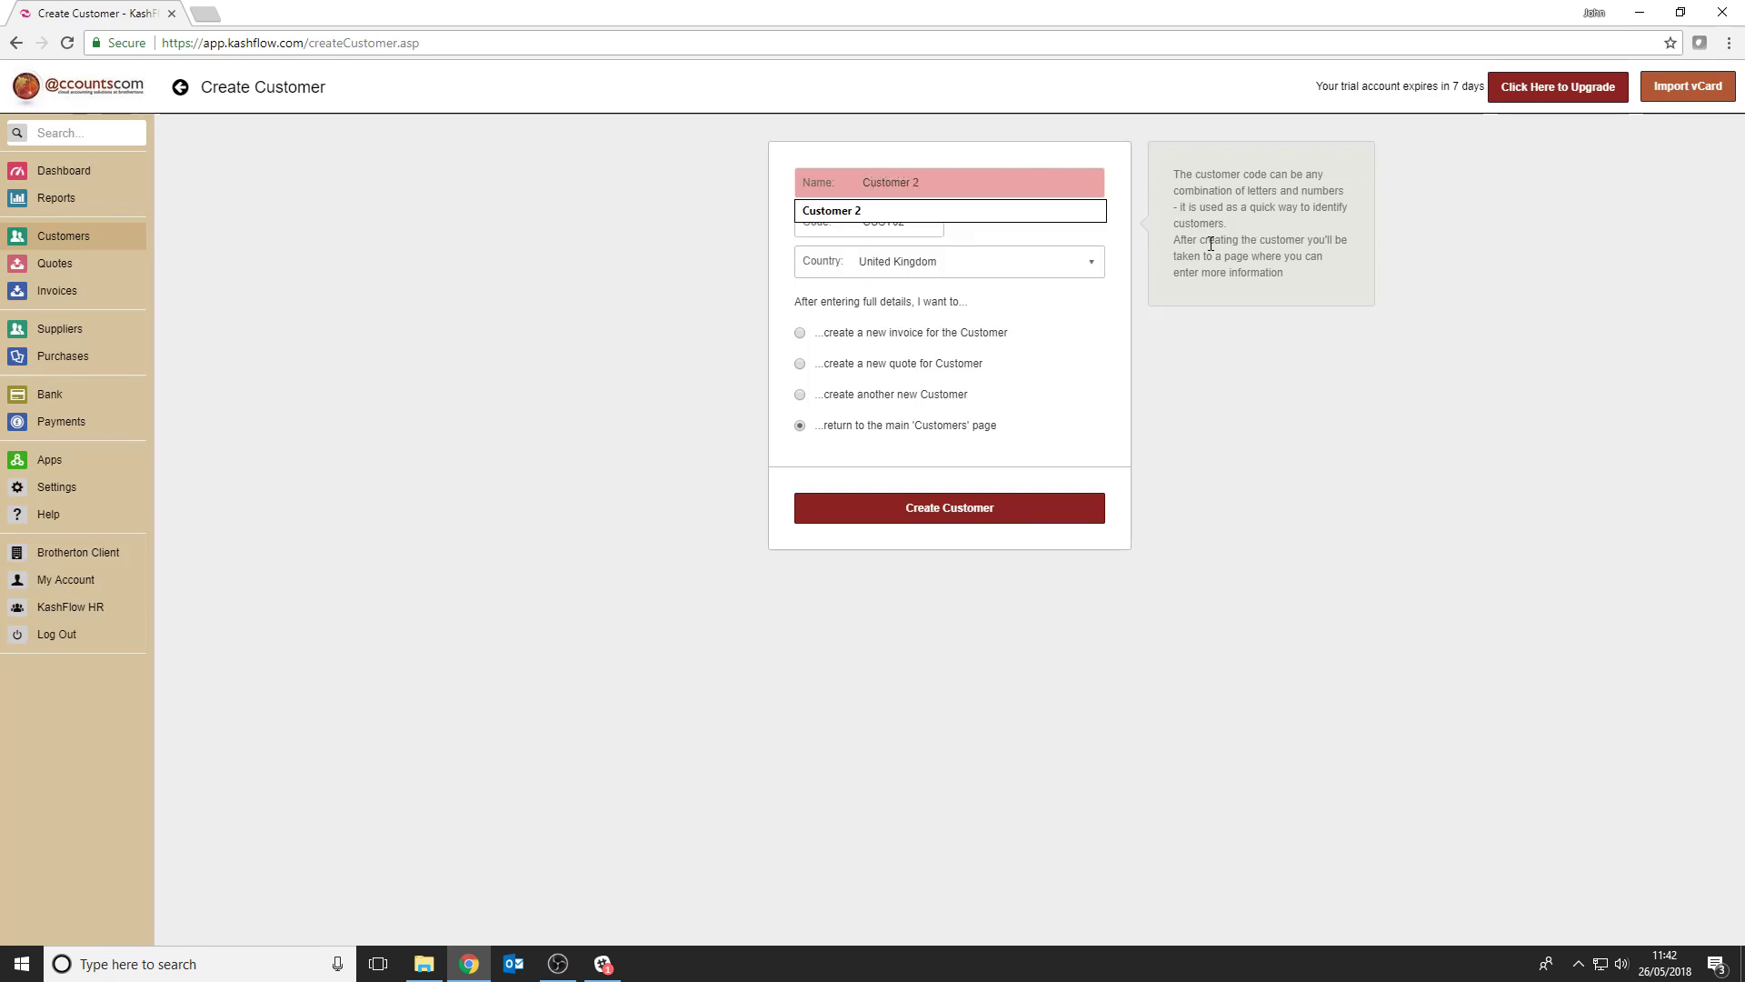
{"action": "left_click", "coordinate": [952, 507]}
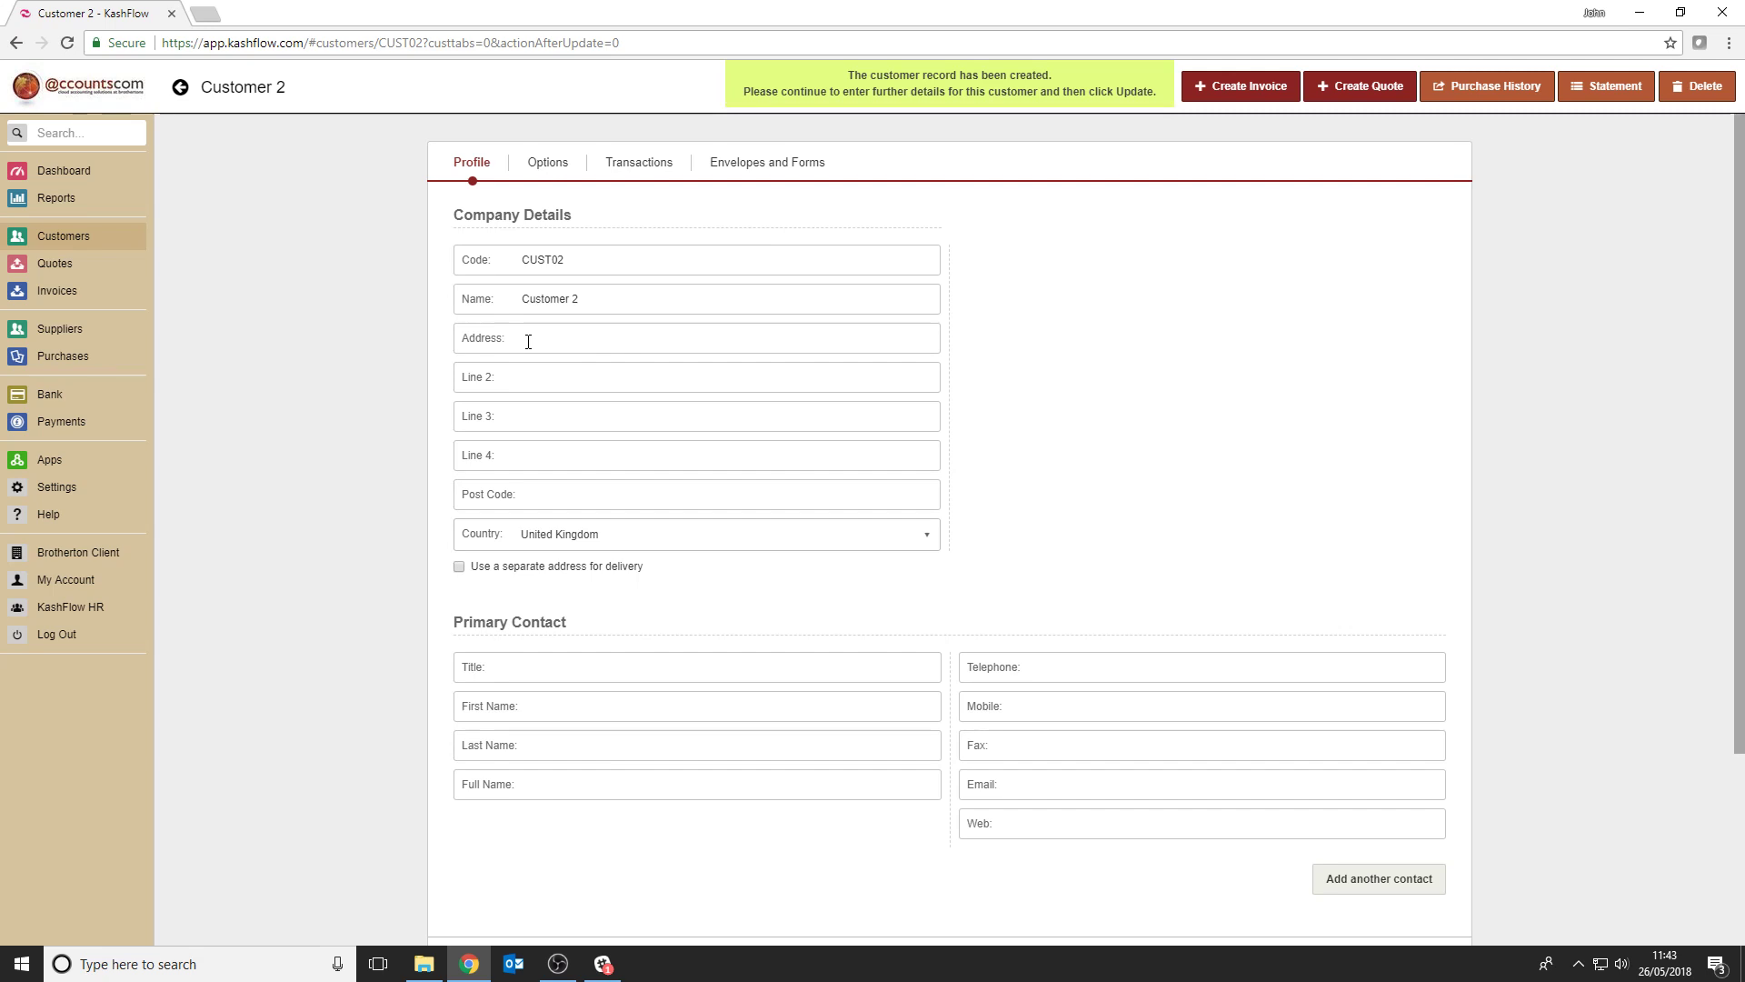
- Fill in Customer 2's street, town and county address lines, then view its Options settings
{"action": "left_click", "coordinate": [526, 340]}
{"action": "type", "text": "66 "}
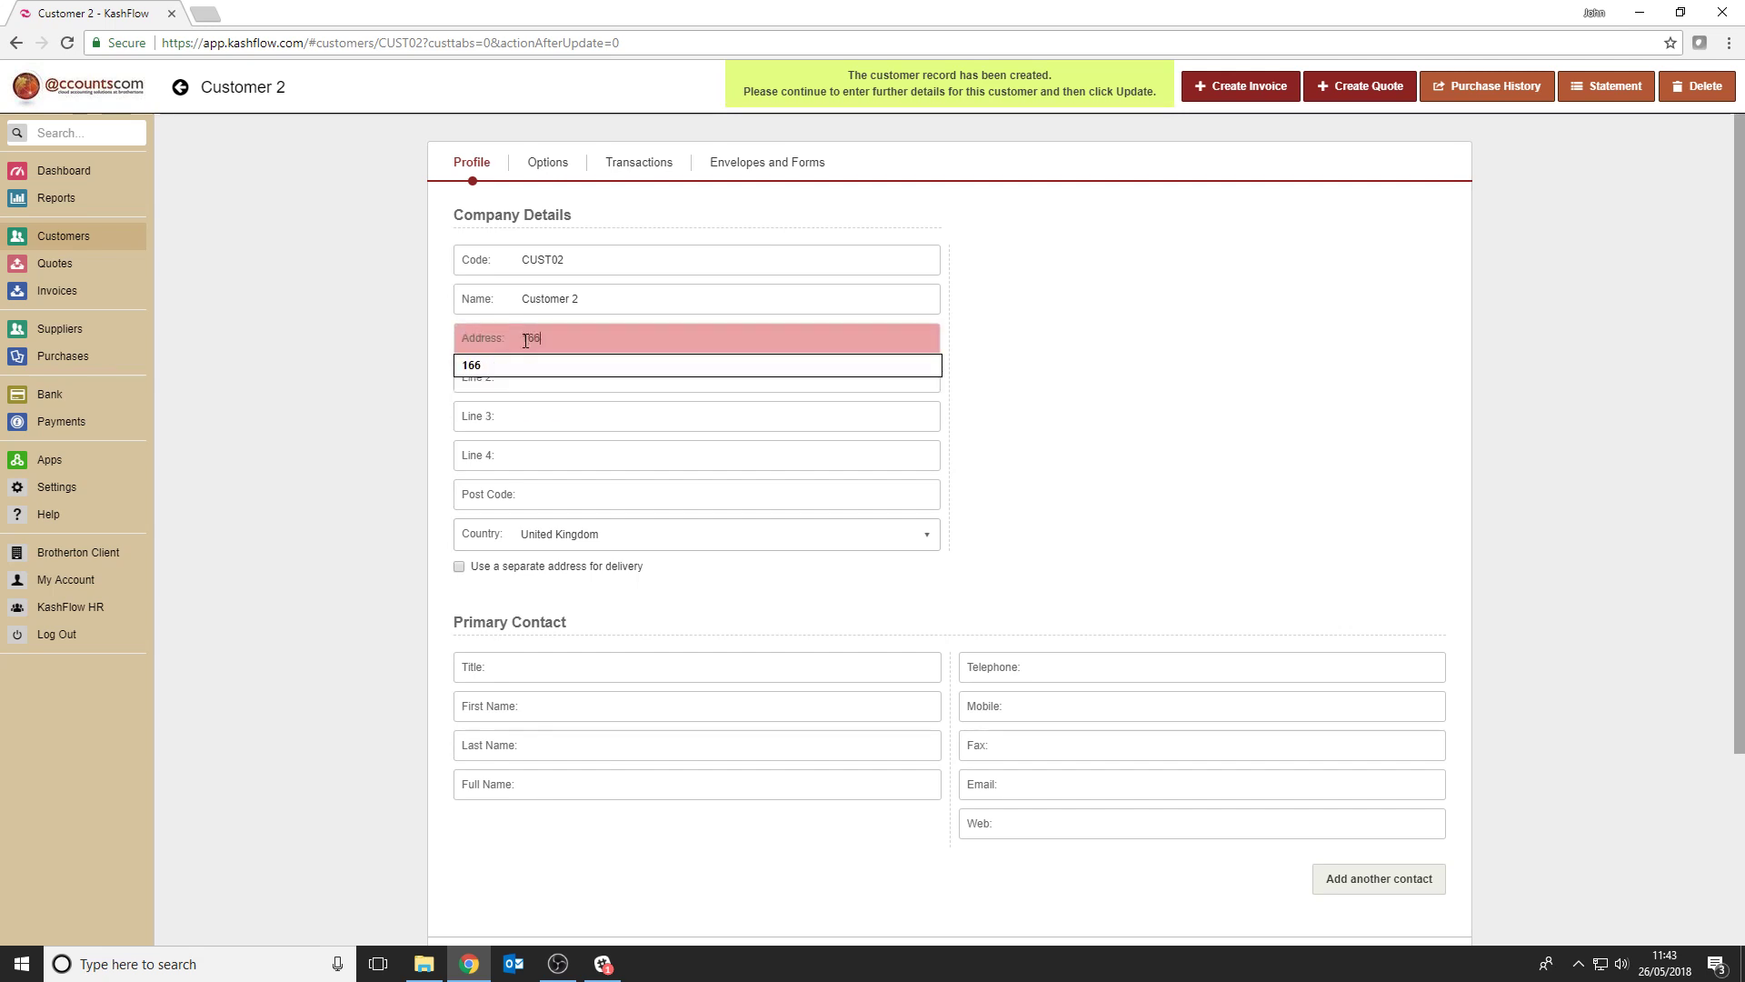
{"action": "type", "text": "Ease"}
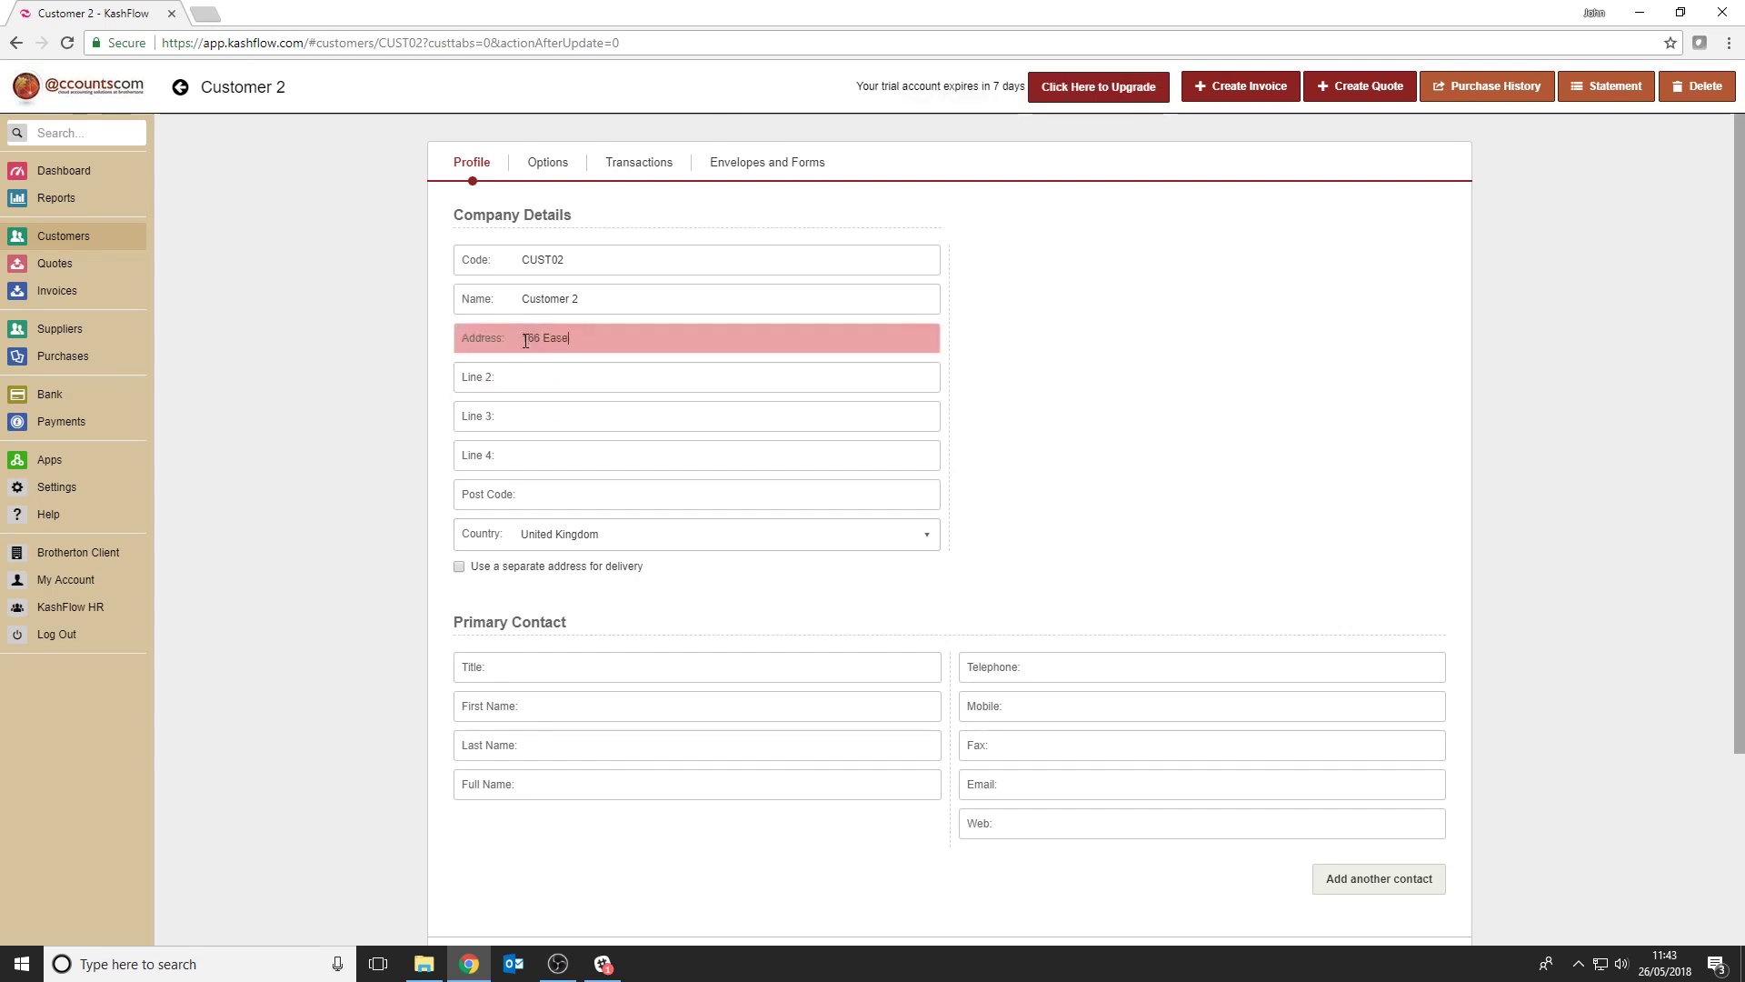
{"action": "type", "text": "more Road"}
{"action": "left_click", "coordinate": [576, 375]}
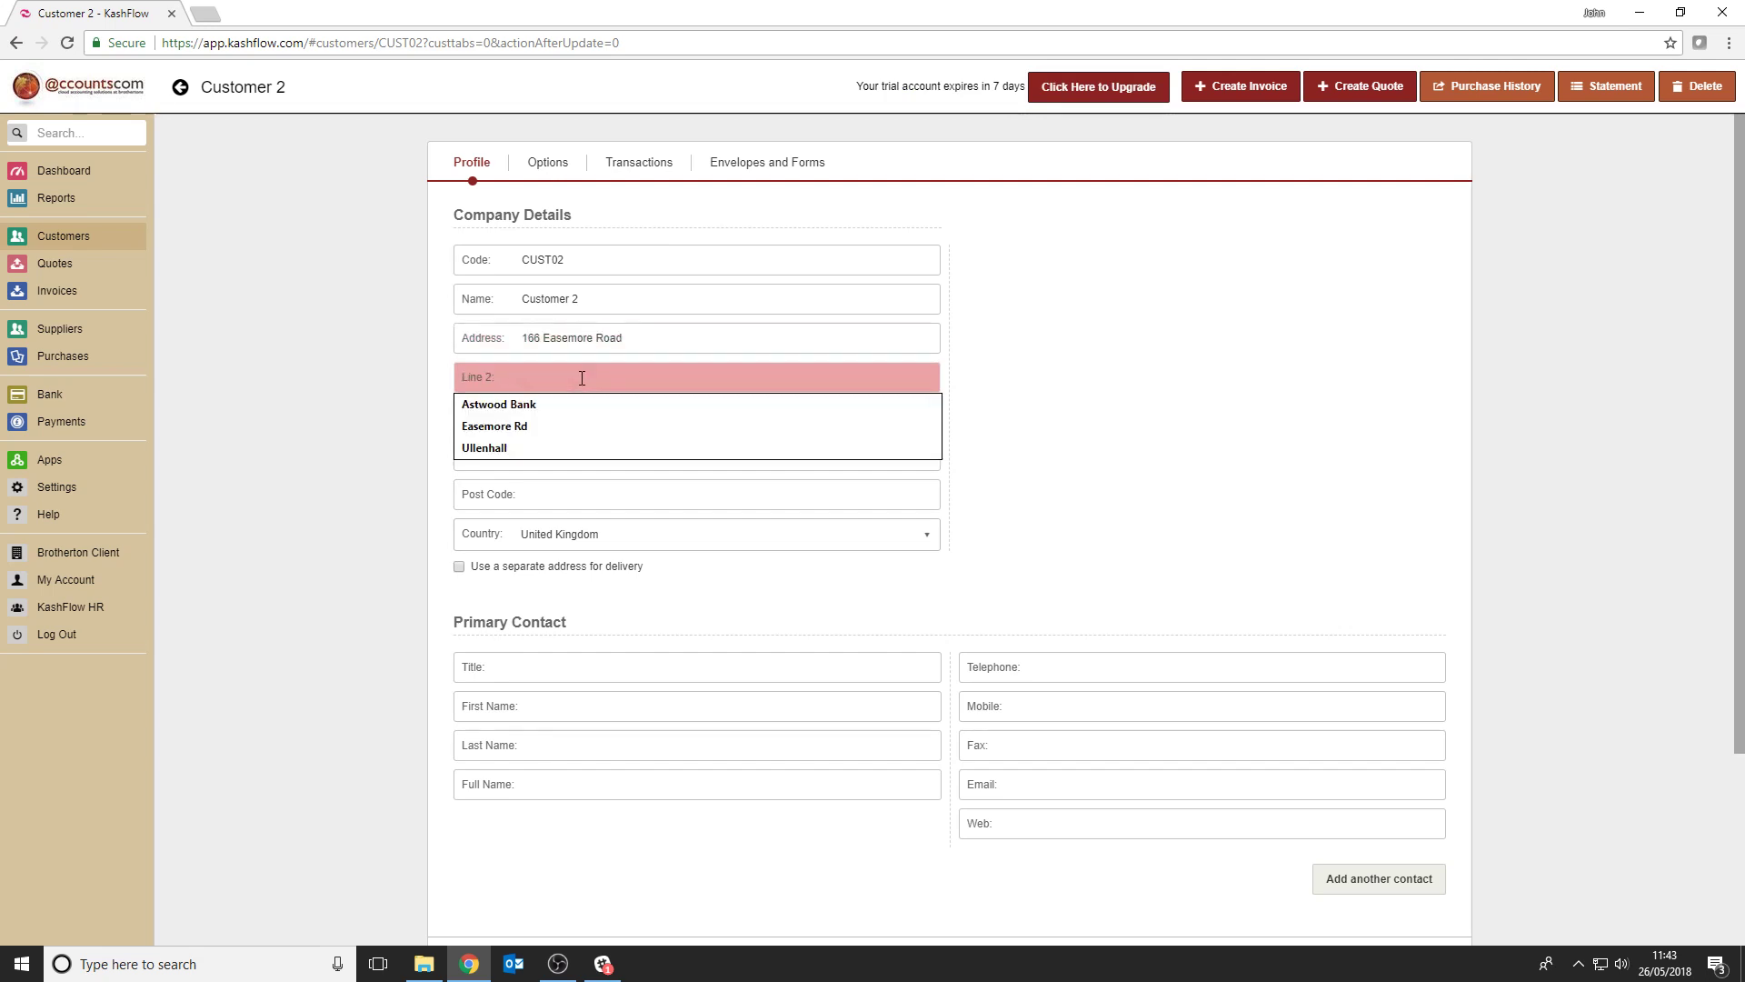
{"action": "type", "text": "Redditch"}
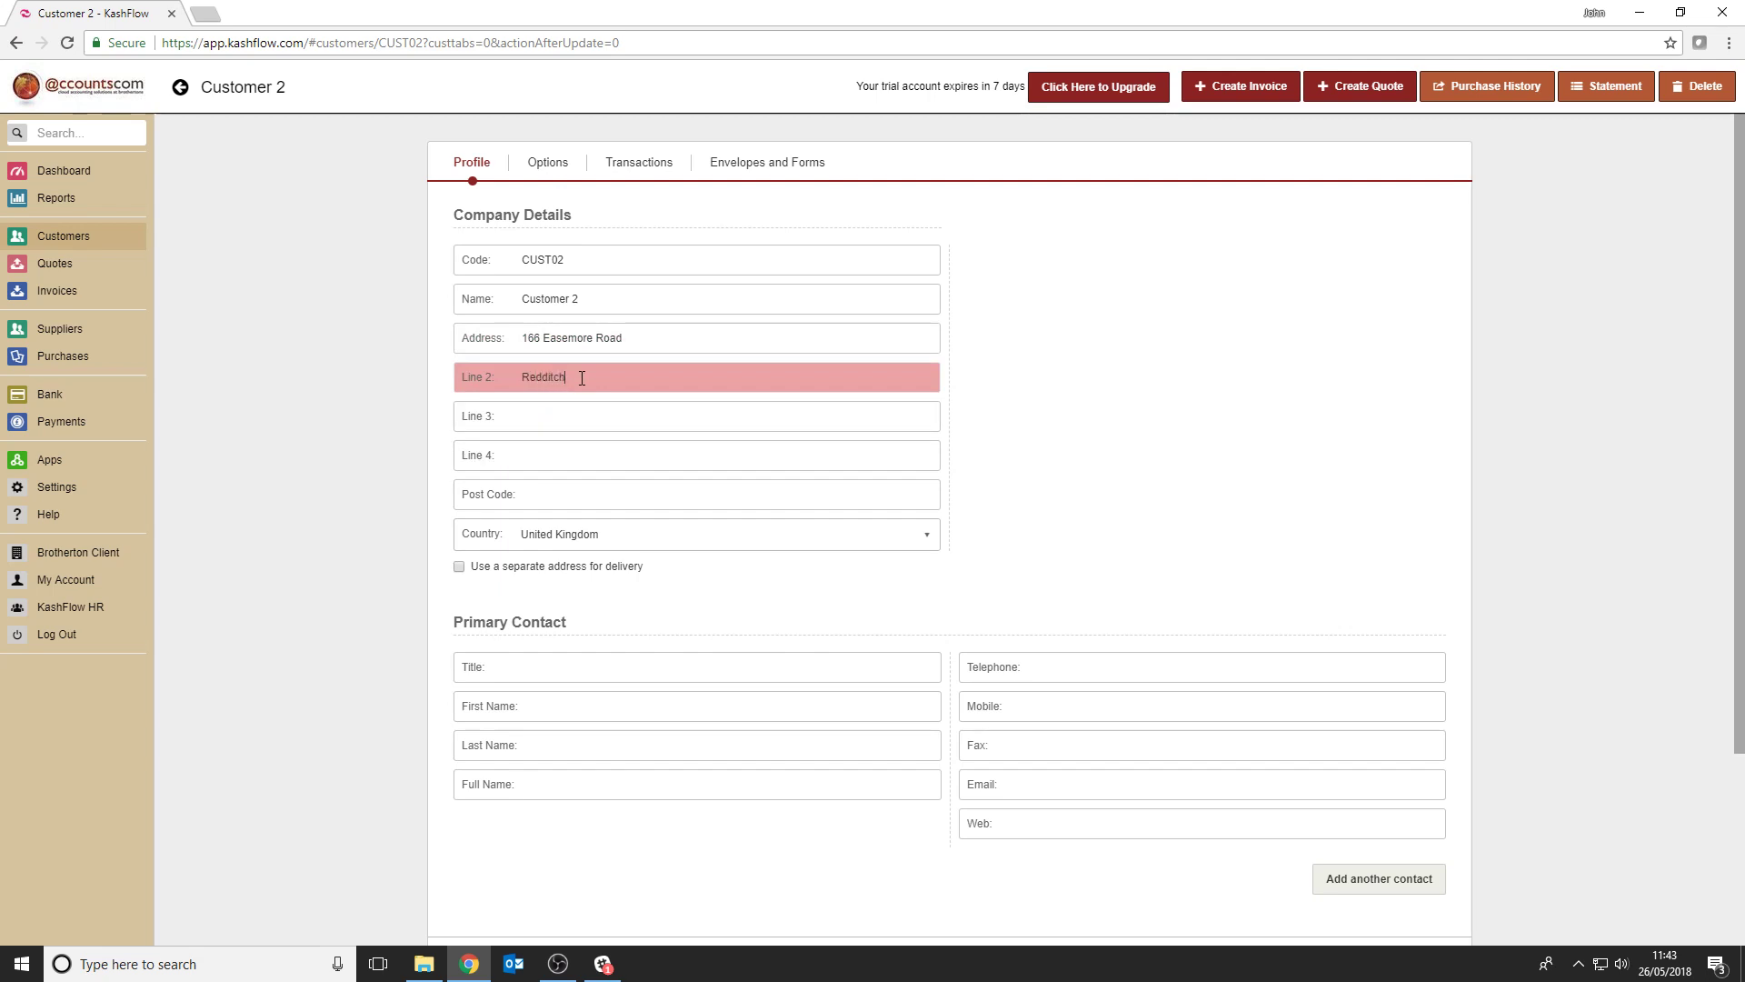
{"action": "left_click", "coordinate": [529, 420]}
{"action": "type", "text": "Worcestershire"}
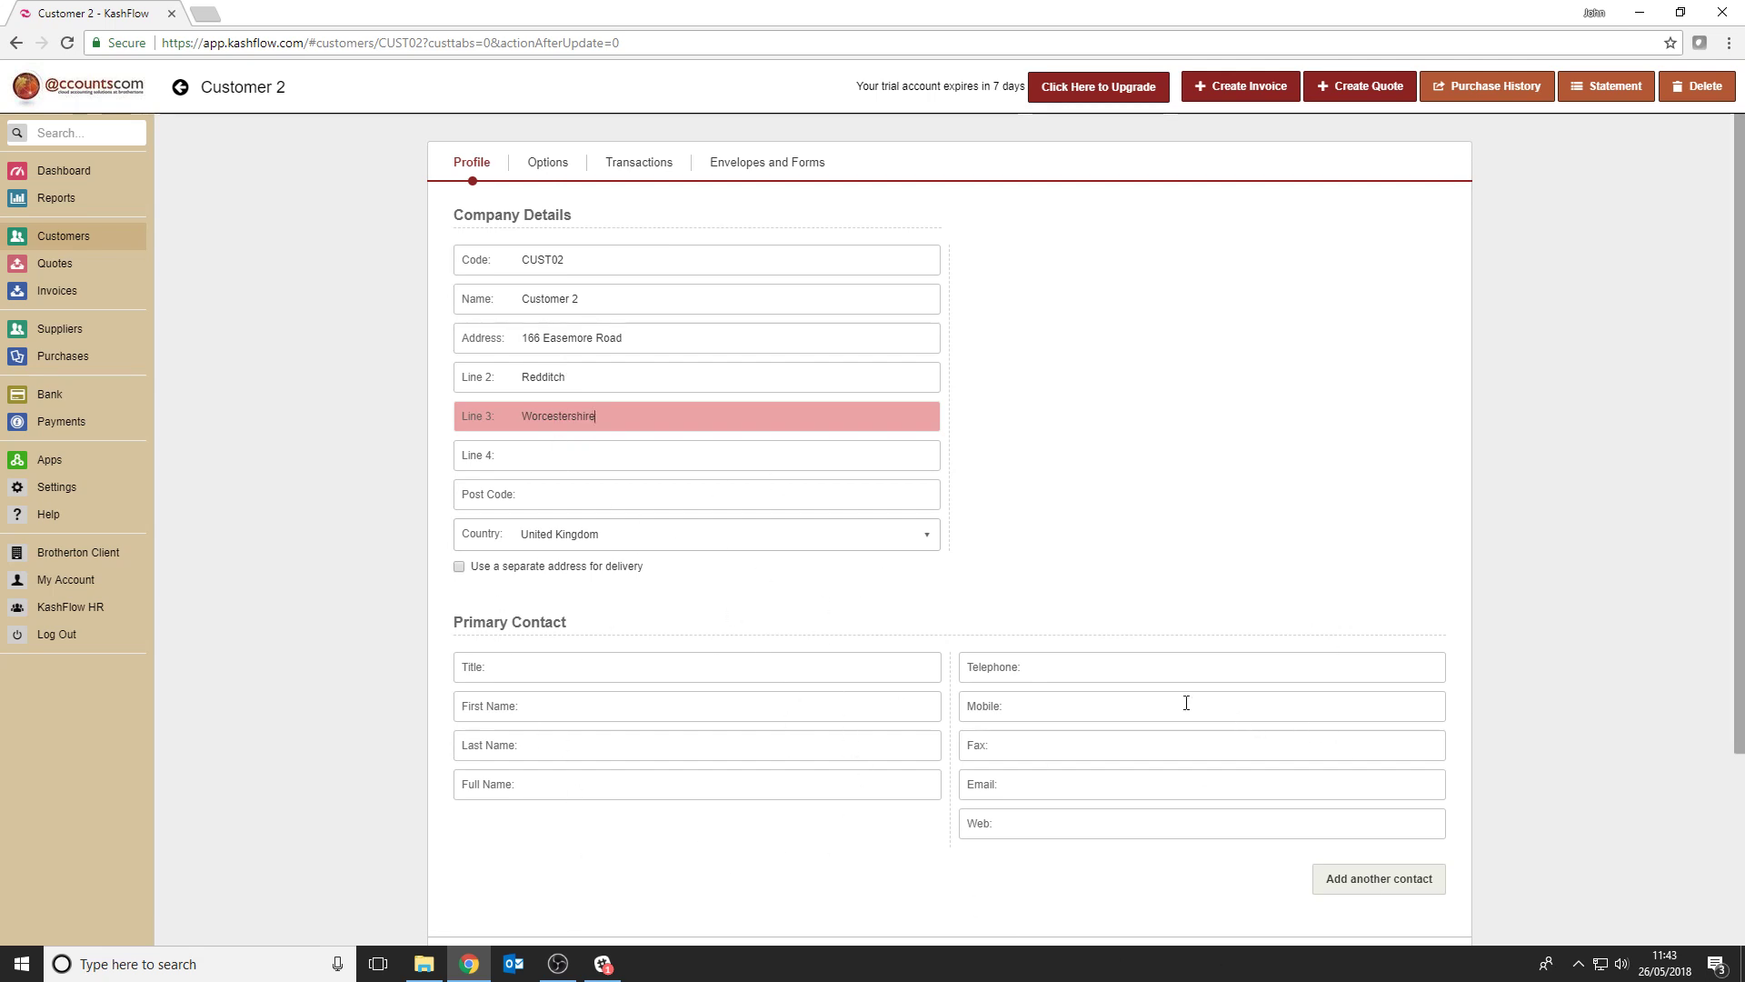
{"action": "left_click", "coordinate": [547, 165]}
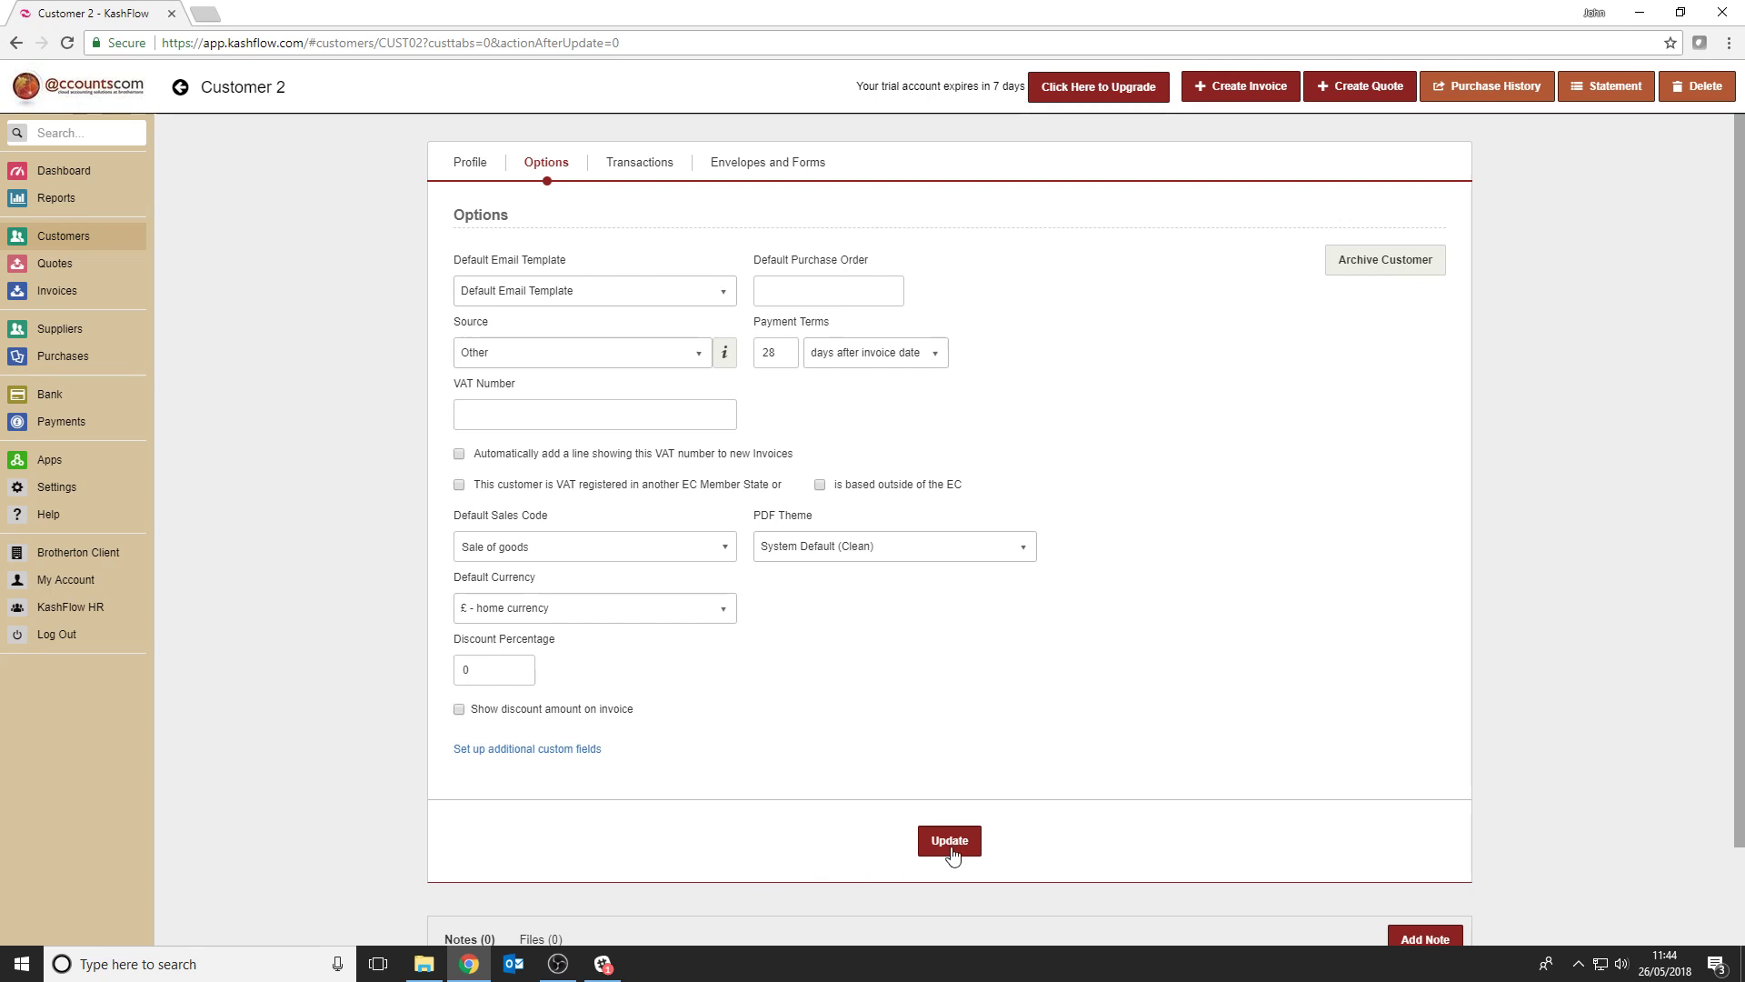
- Save Customer 2's updated address details and reopen its record from the customers list
{"action": "left_click", "coordinate": [639, 164]}
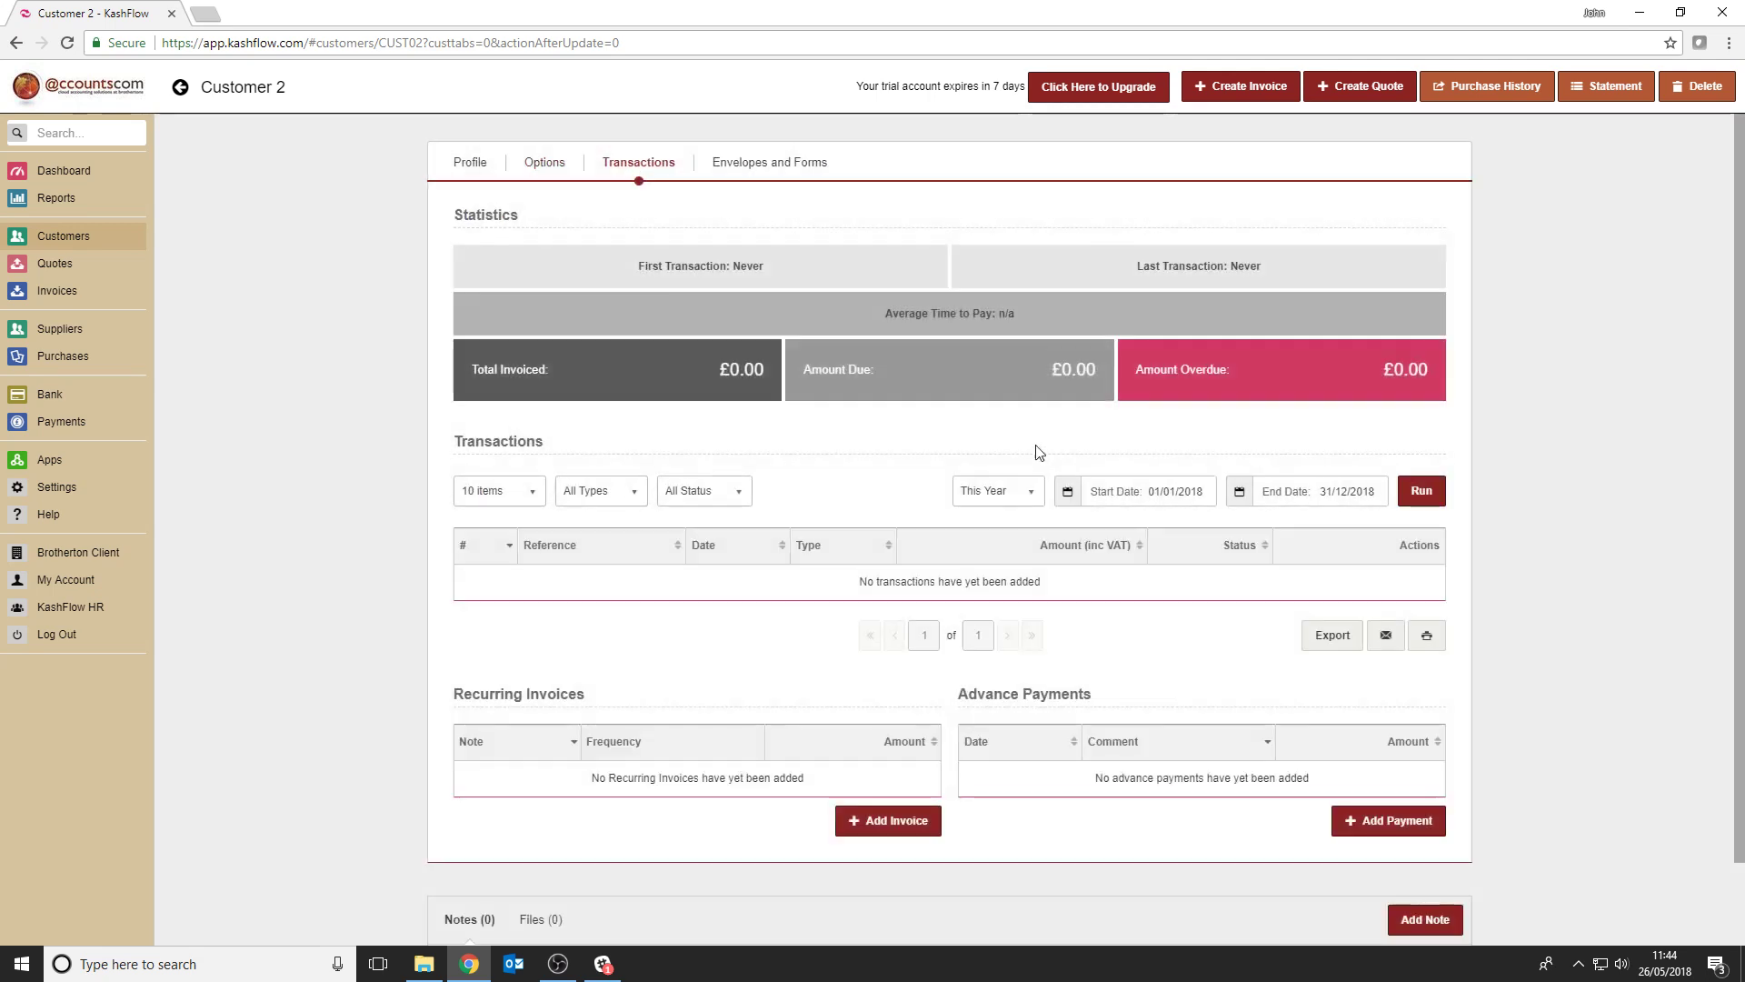
{"action": "left_click", "coordinate": [470, 164]}
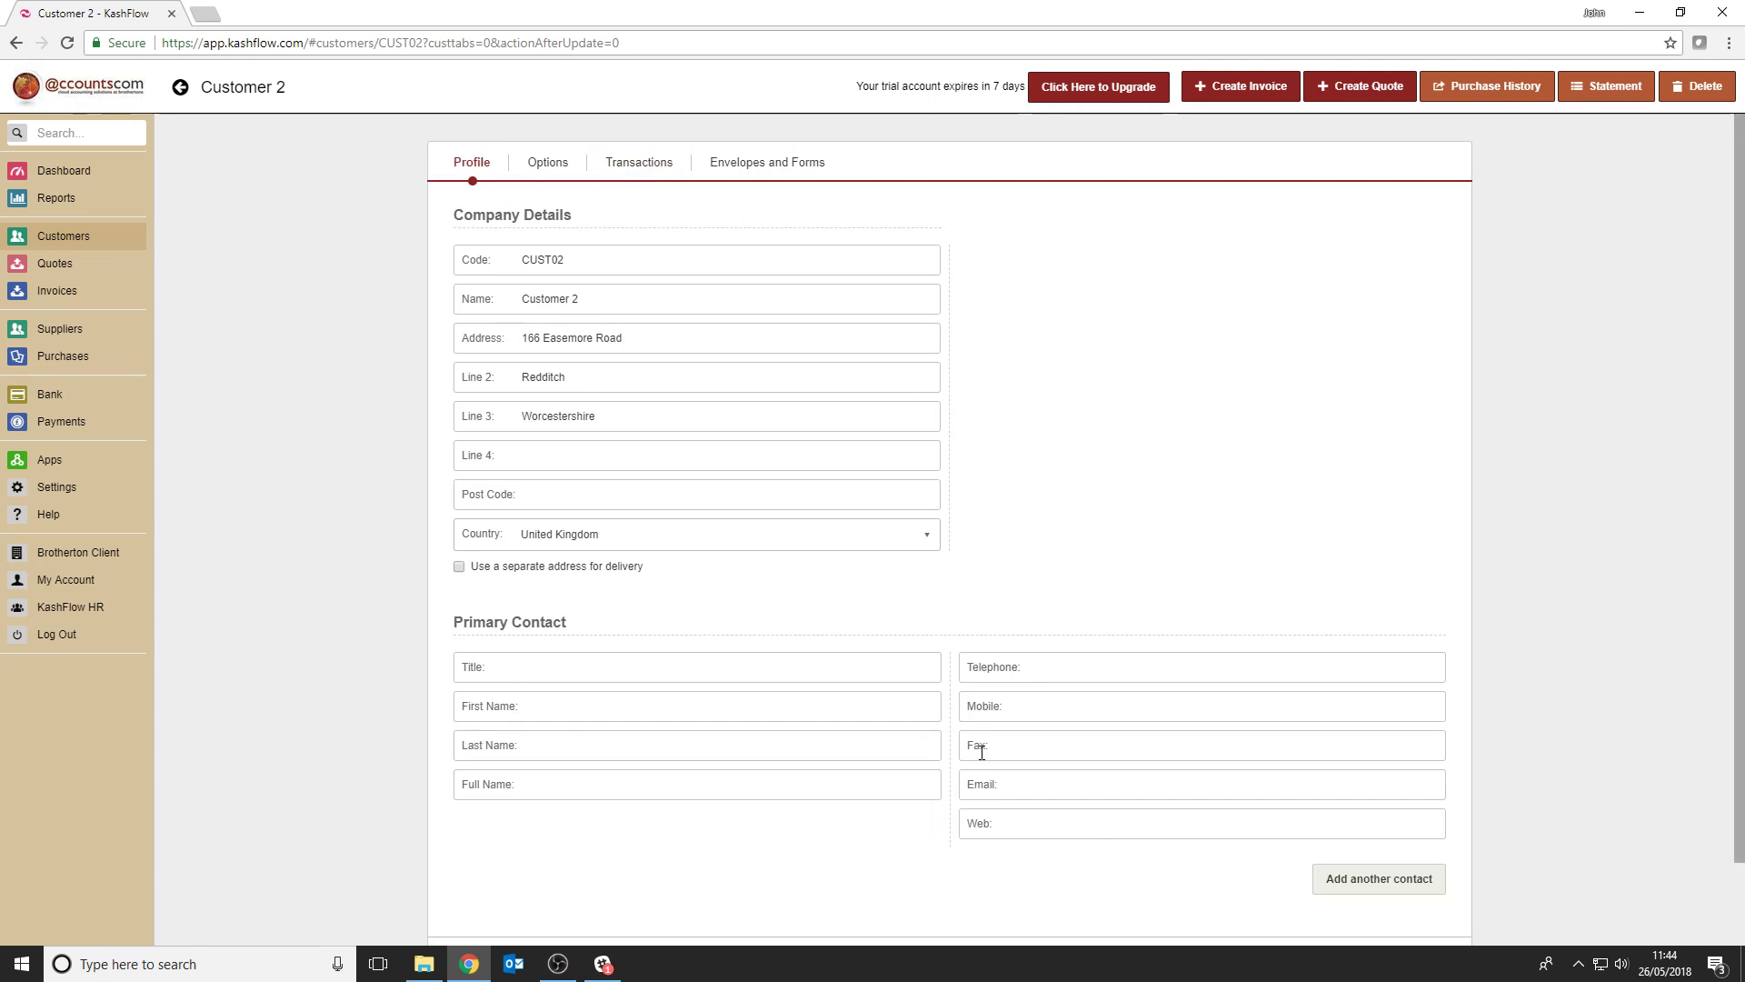
{"action": "scroll", "coordinate": [978, 752], "scroll_direction": "down", "scroll_amount": 3}
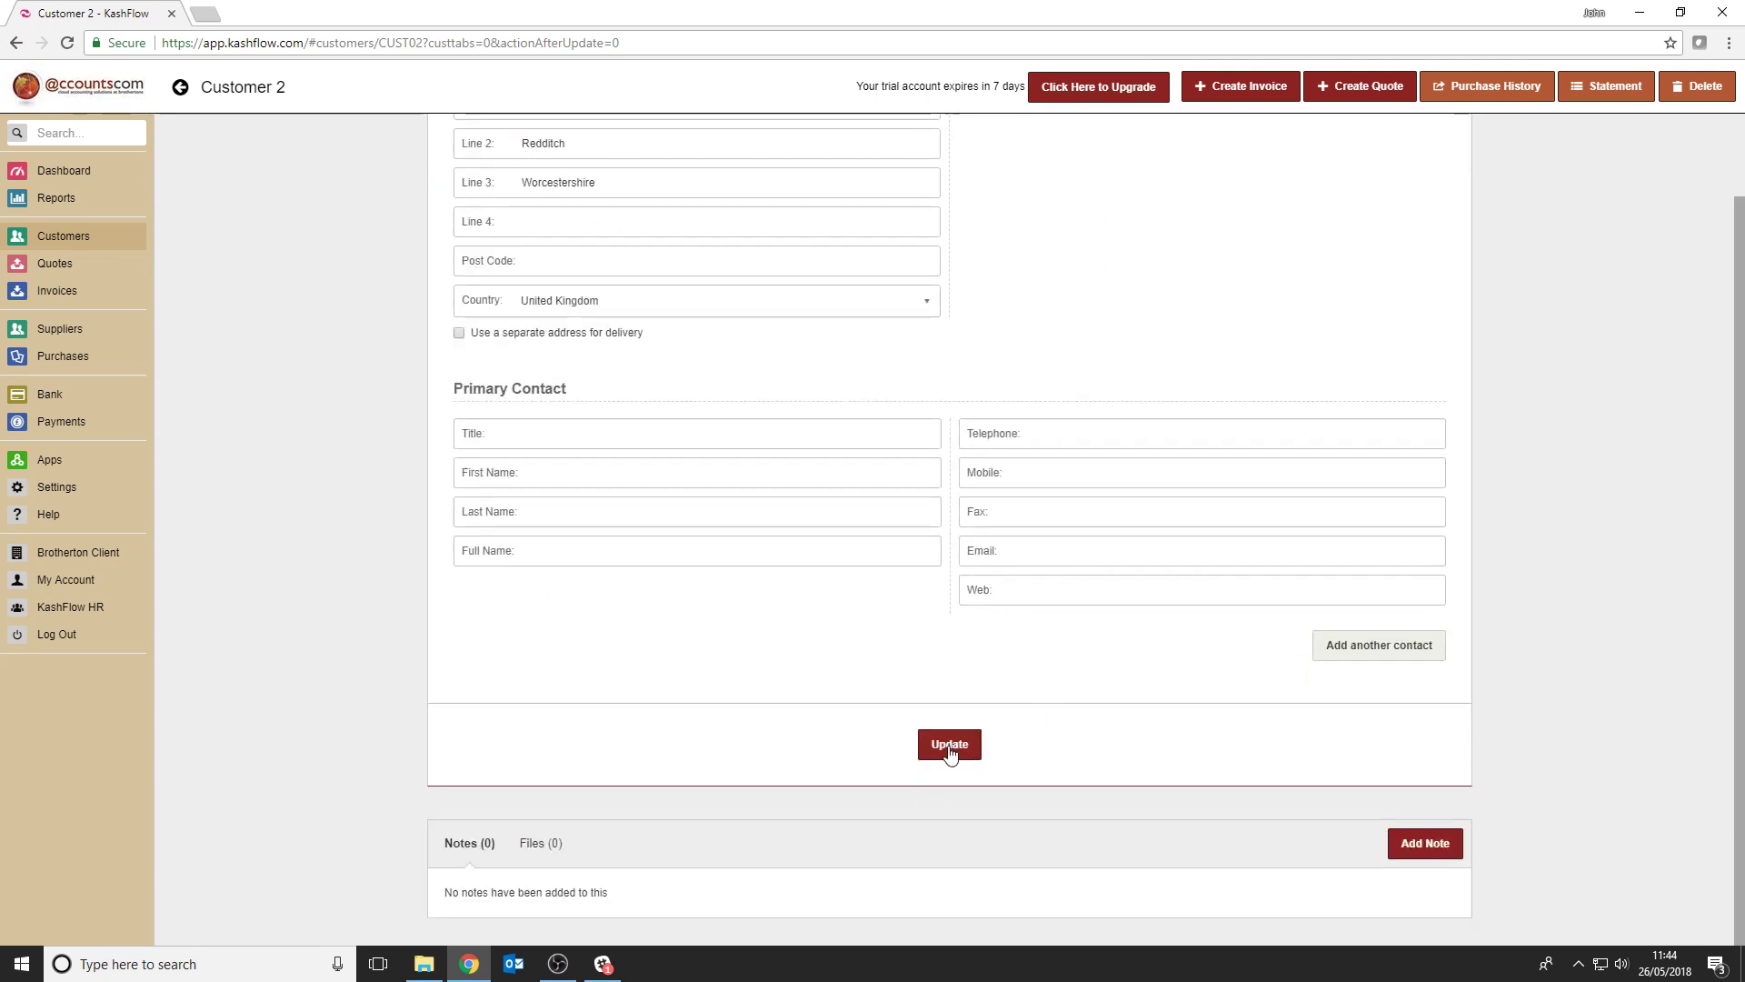
{"action": "left_click", "coordinate": [950, 747]}
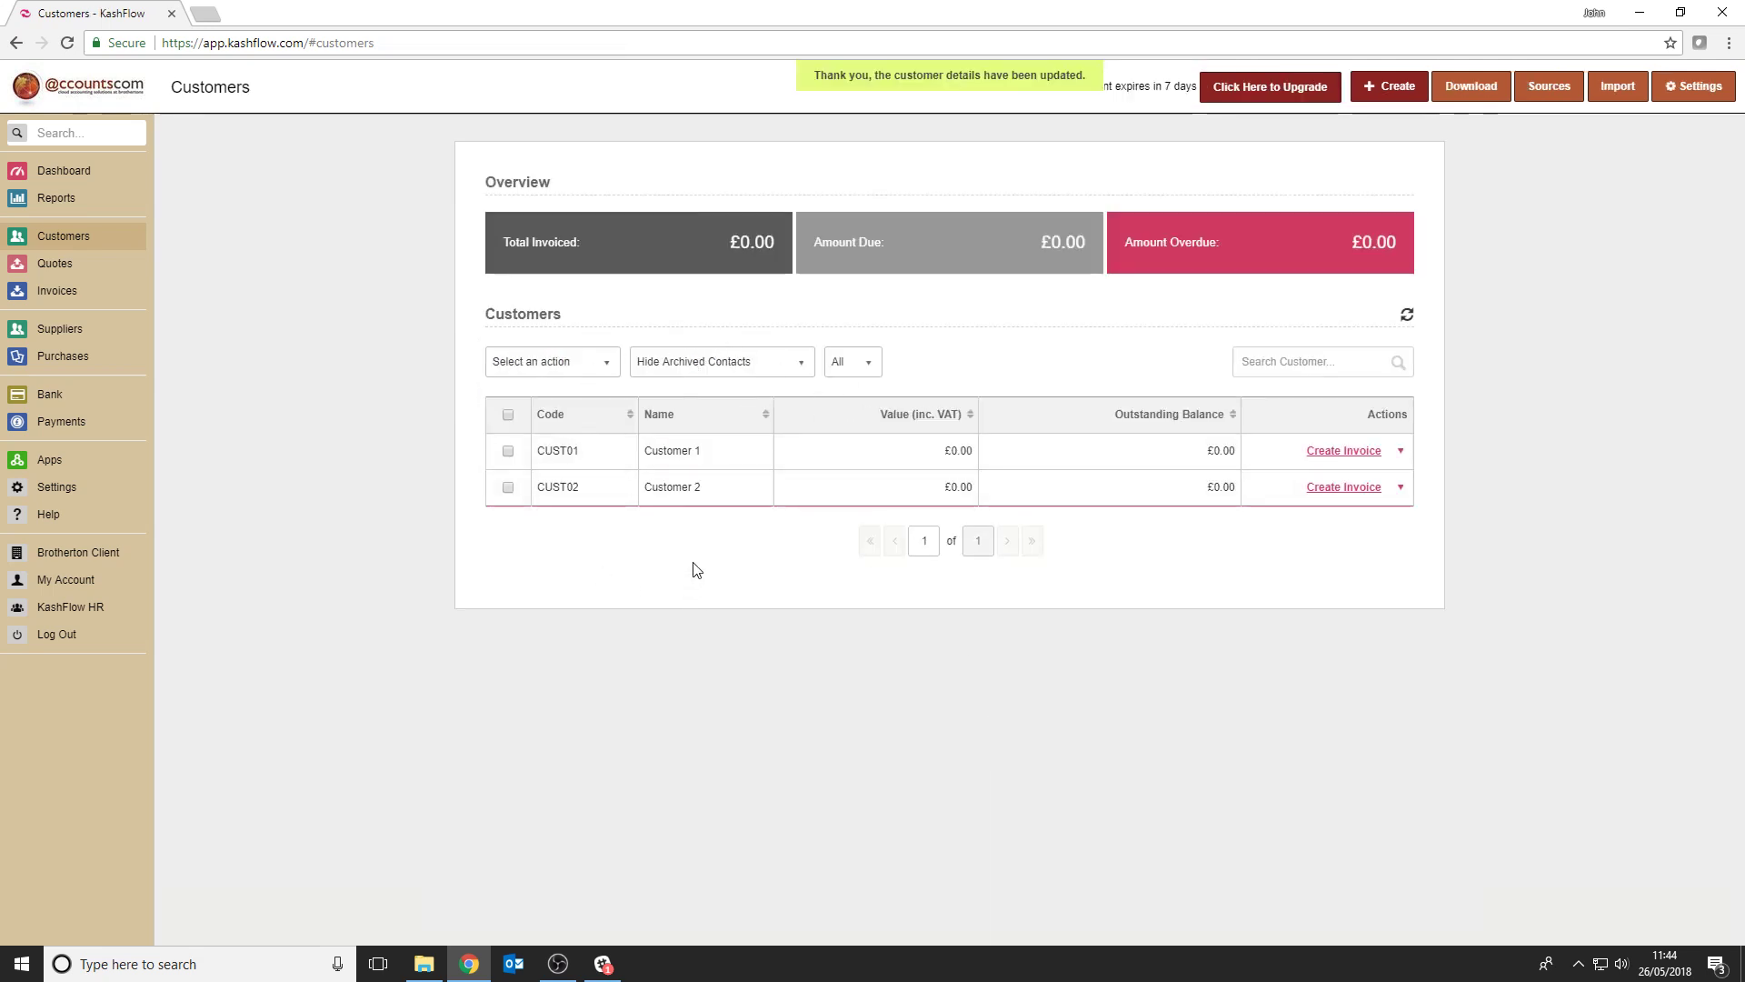
{"action": "left_click", "coordinate": [675, 489]}
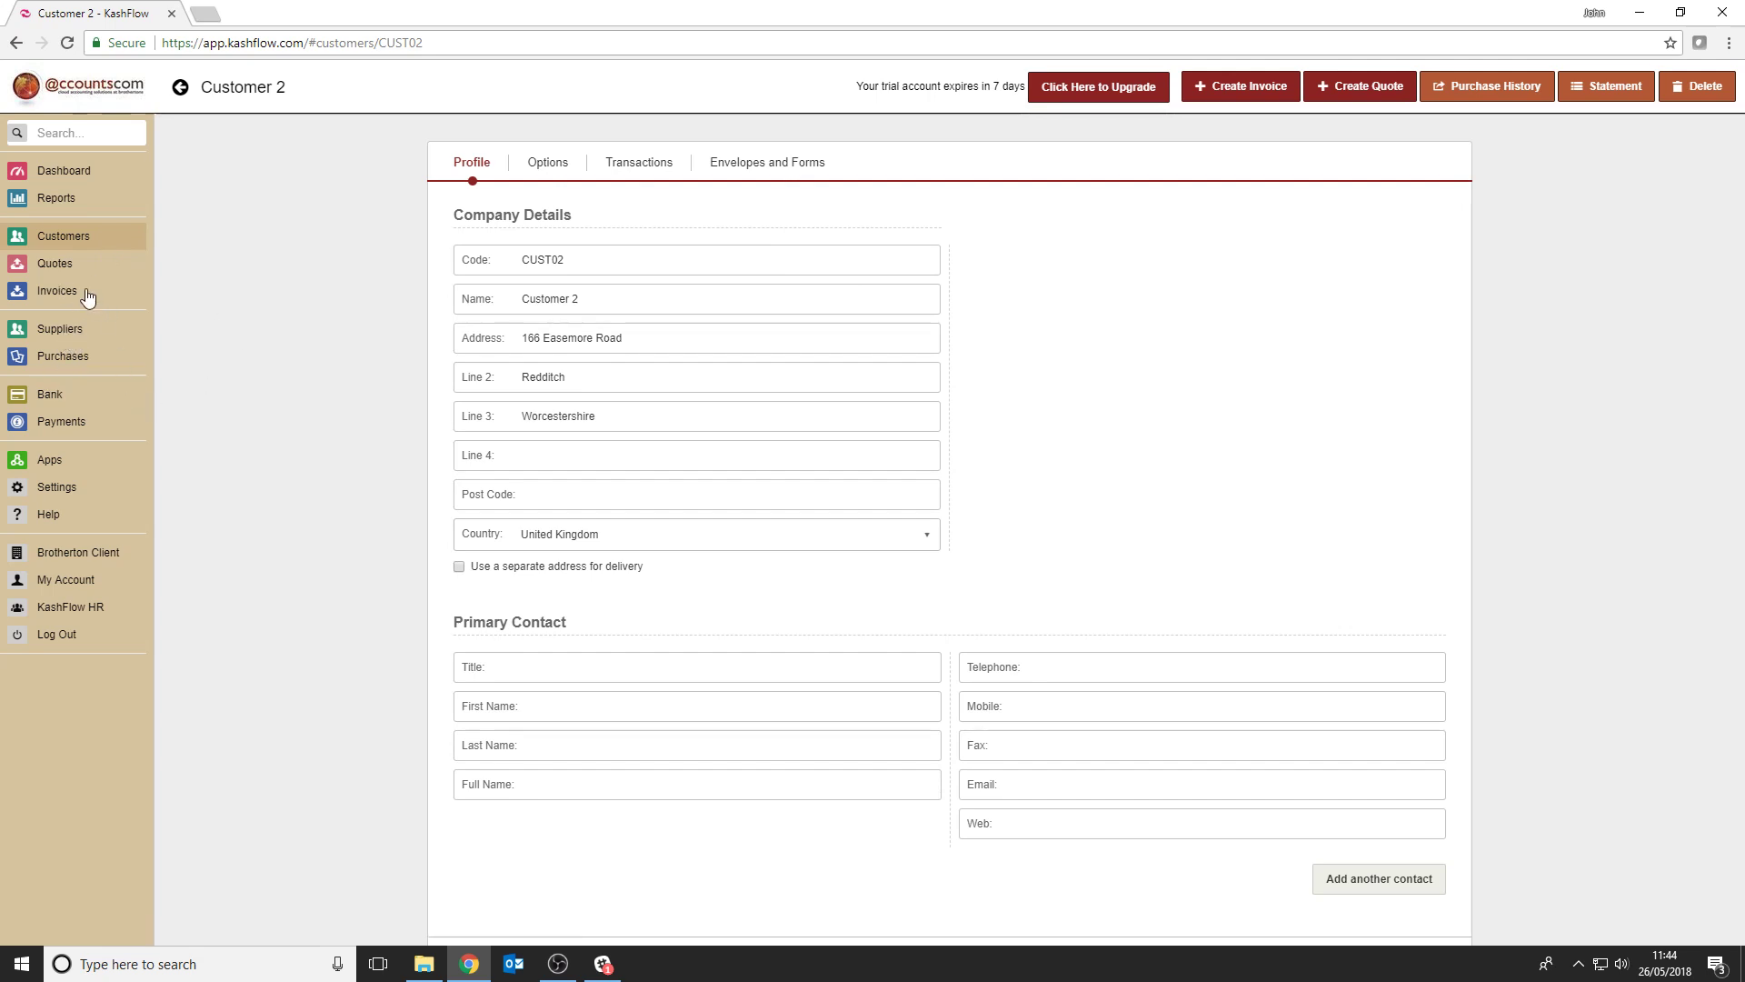
- Create invoice number 1 for Customer 2, issued 30/05/2018 and due 27/06/2018
{"action": "left_click", "coordinate": [59, 293]}
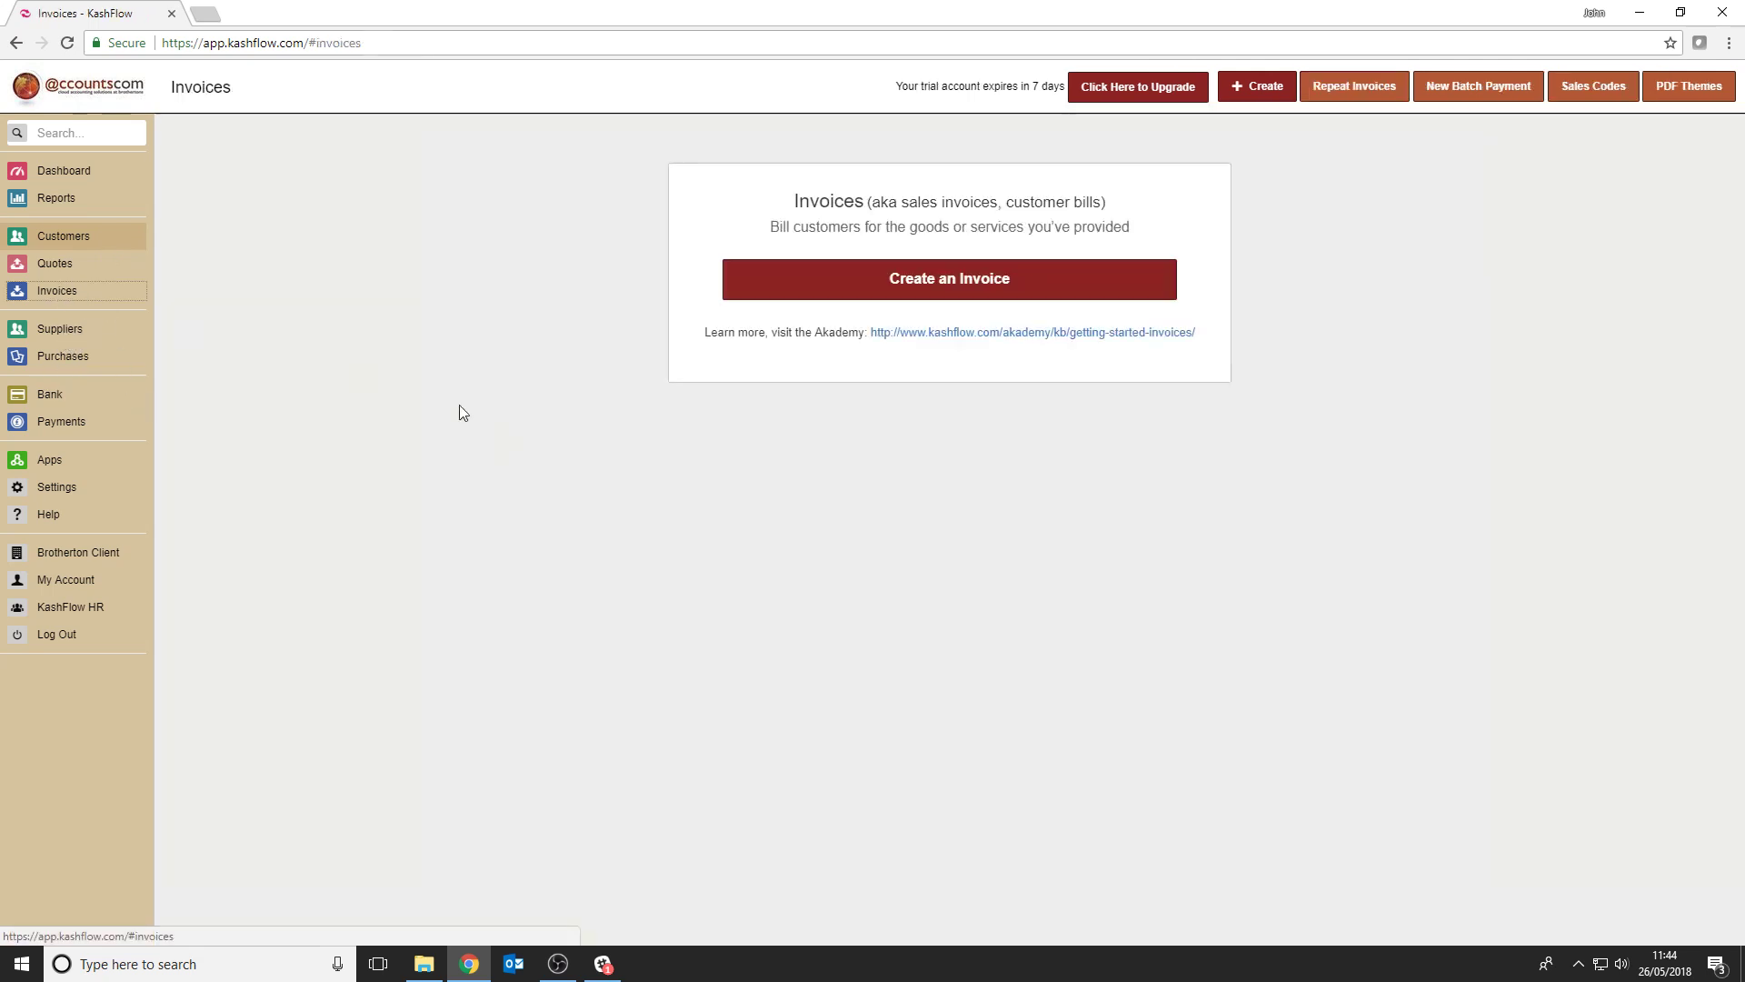
{"action": "left_click", "coordinate": [983, 285]}
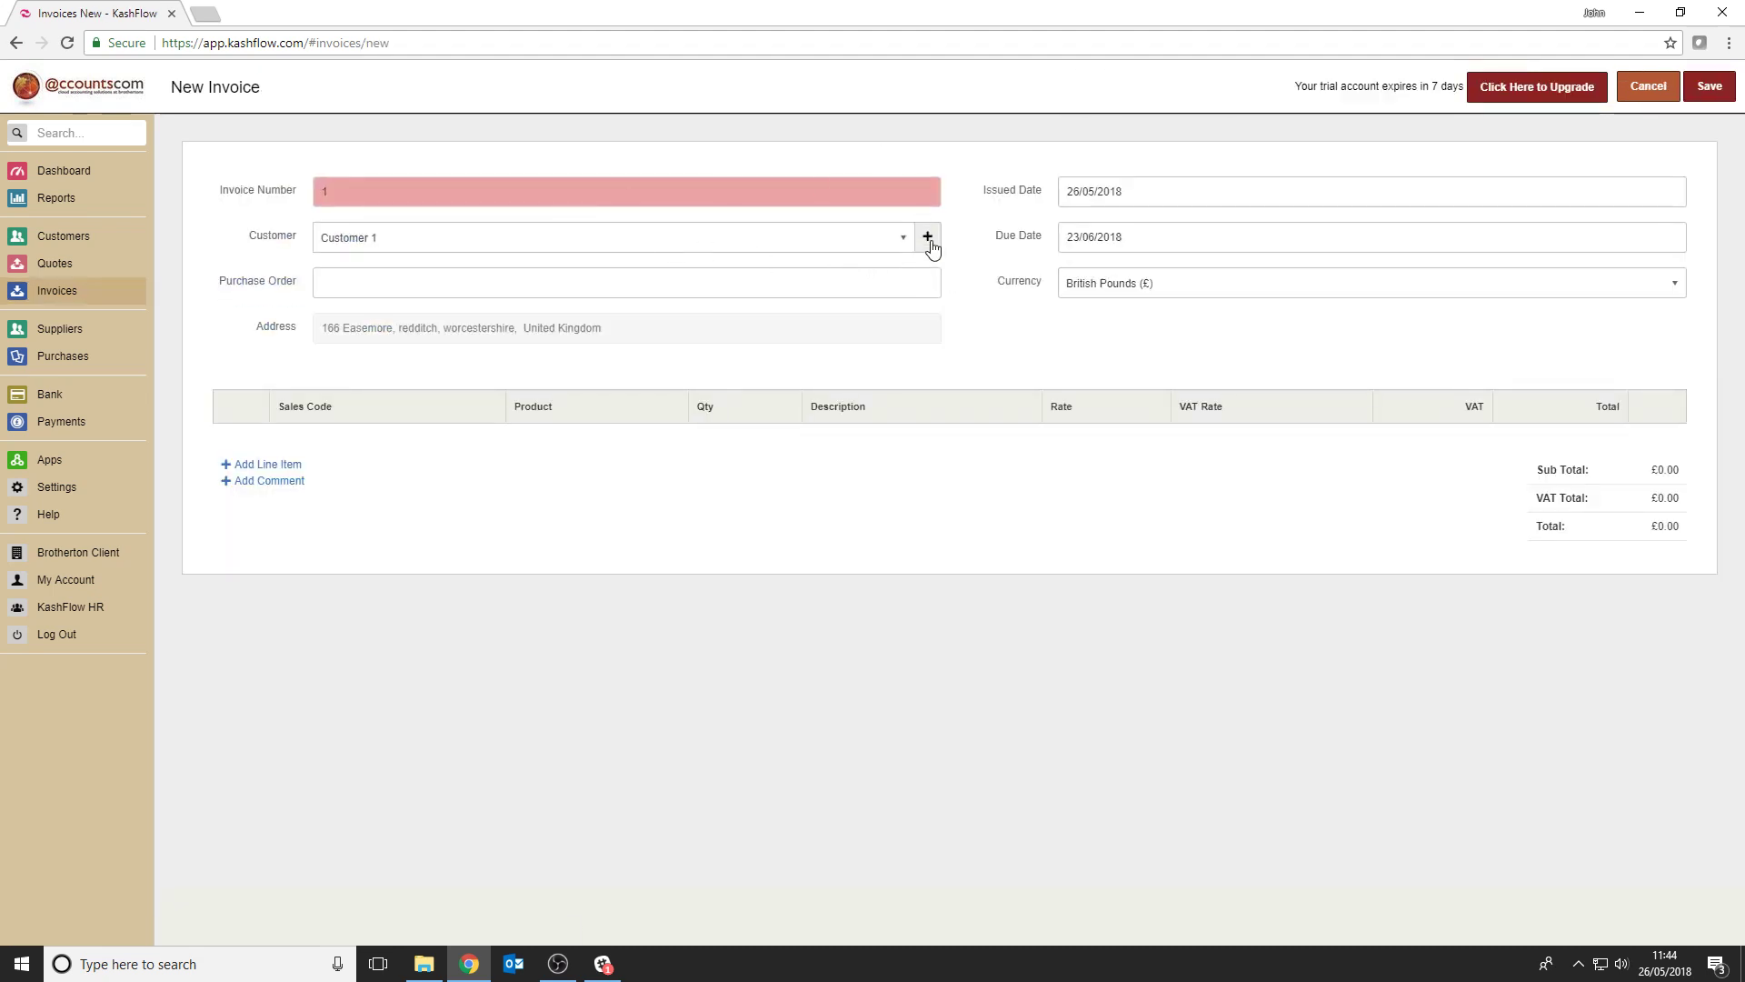
{"action": "type", "text": "1"}
{"action": "left_click", "coordinate": [903, 237]}
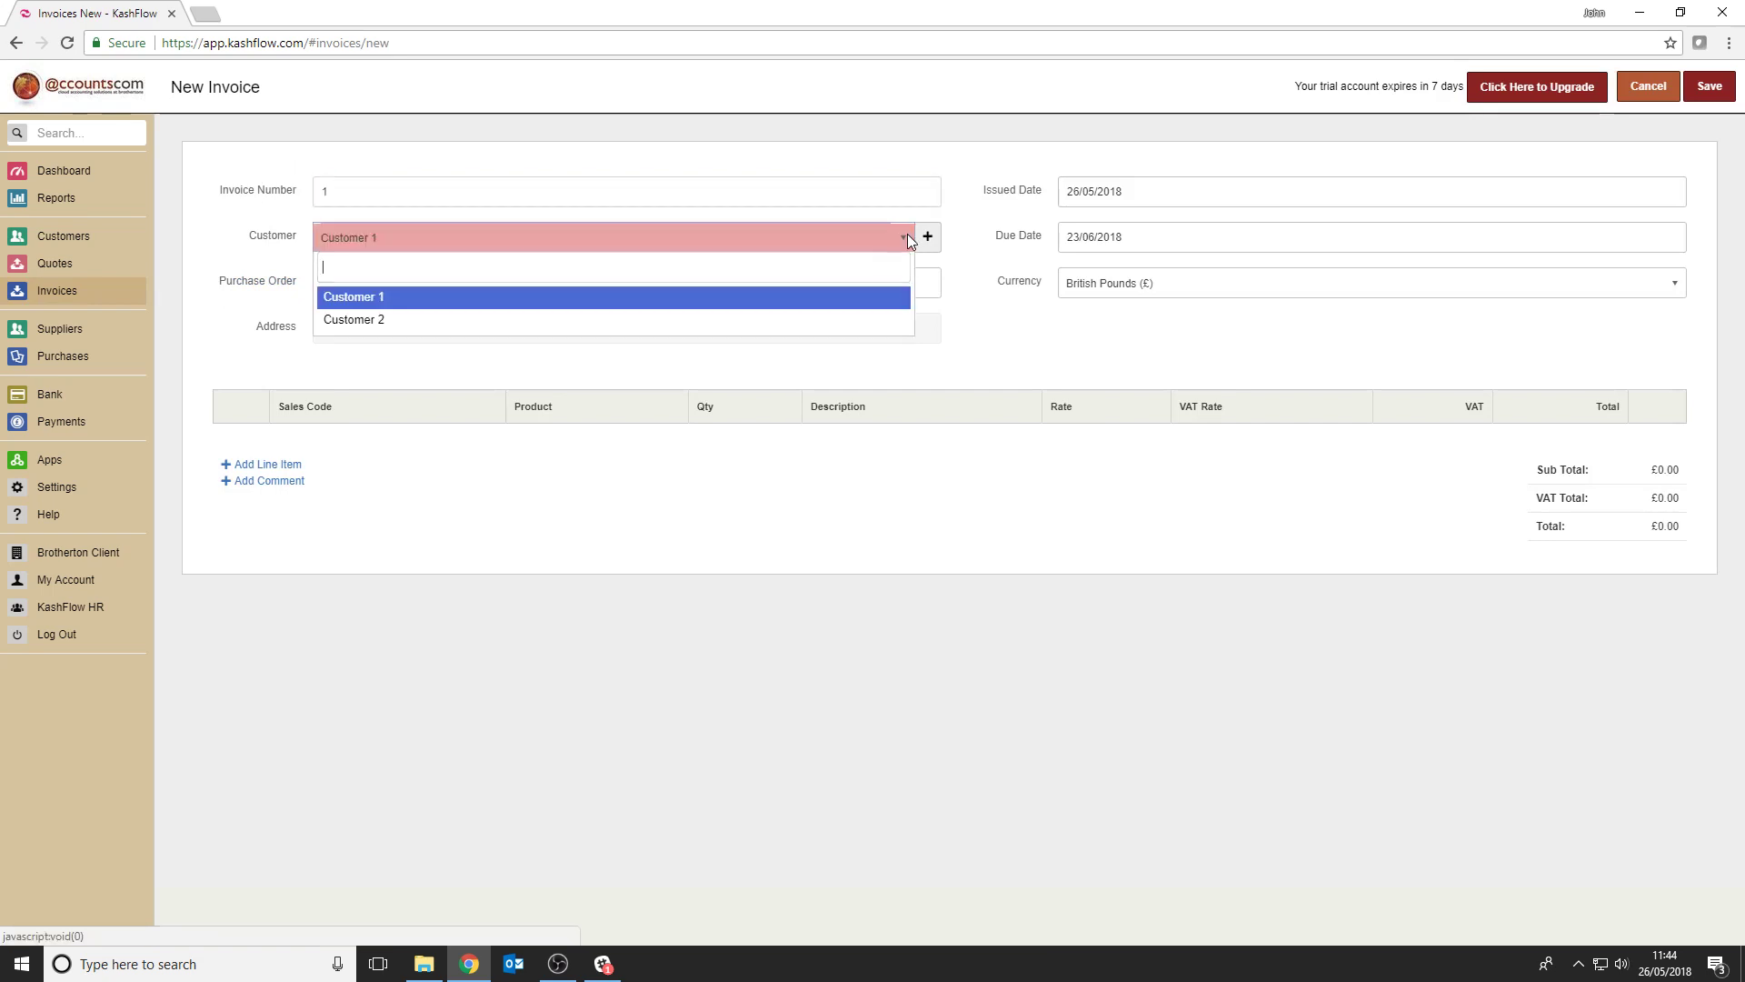
{"action": "left_click", "coordinate": [752, 322]}
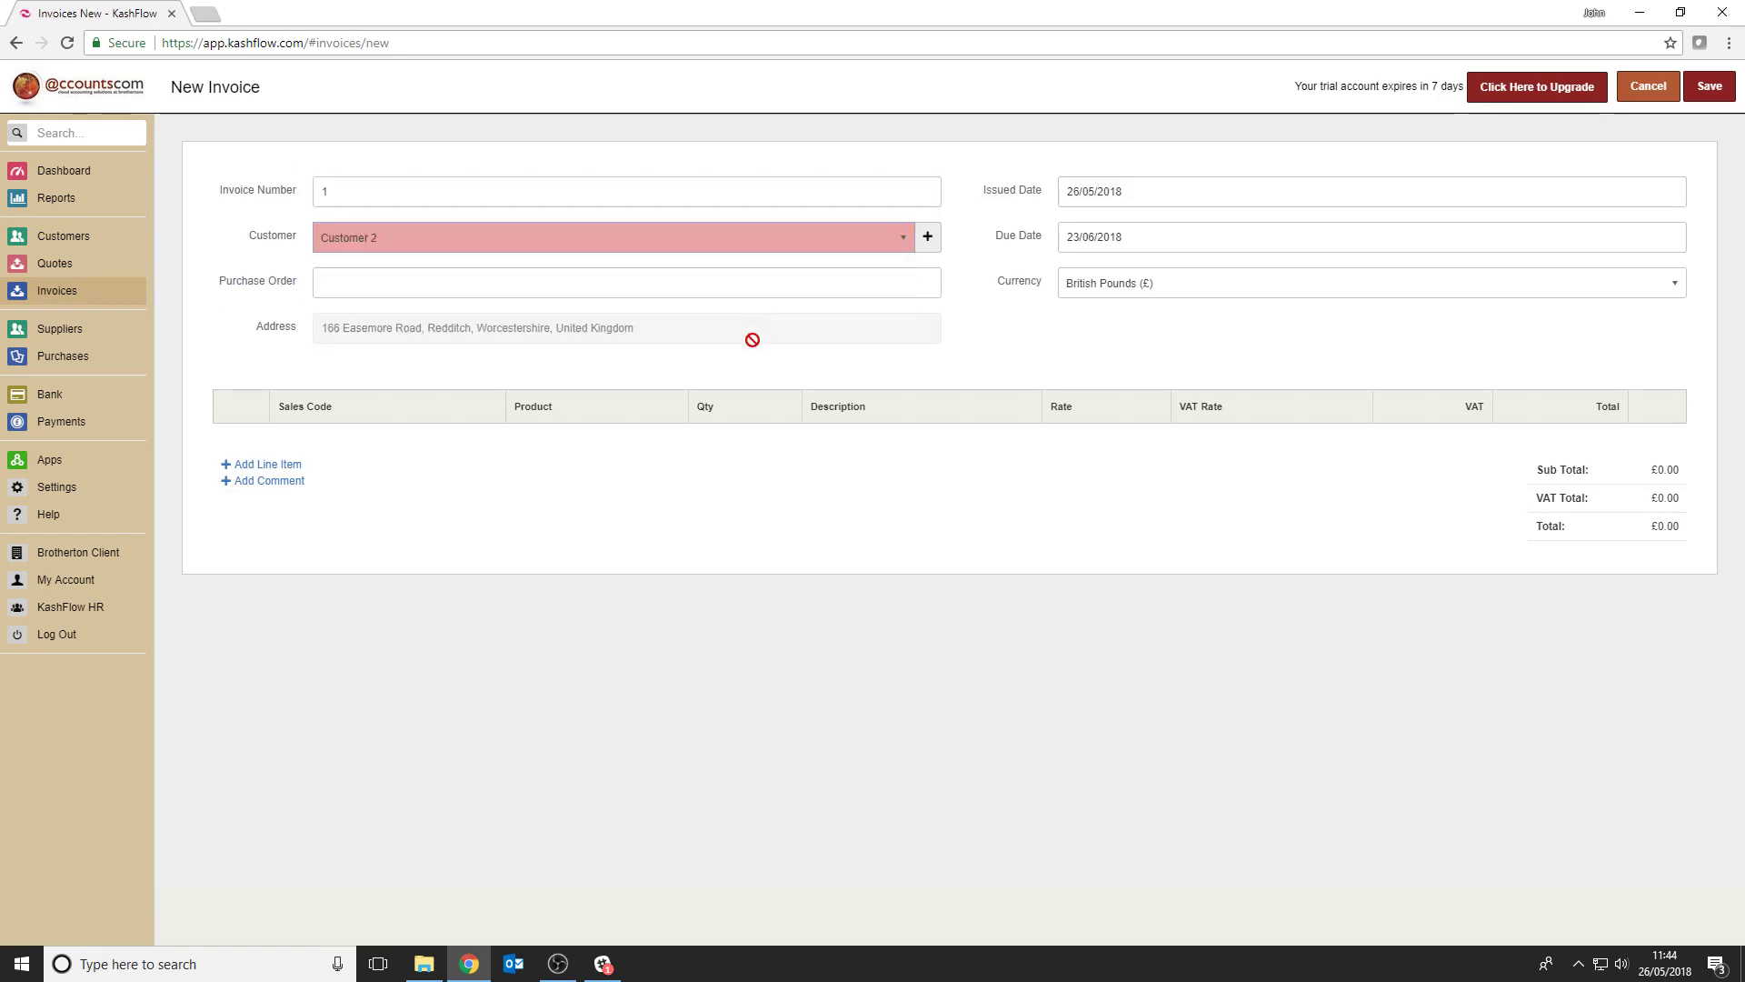
{"action": "left_click", "coordinate": [1157, 192]}
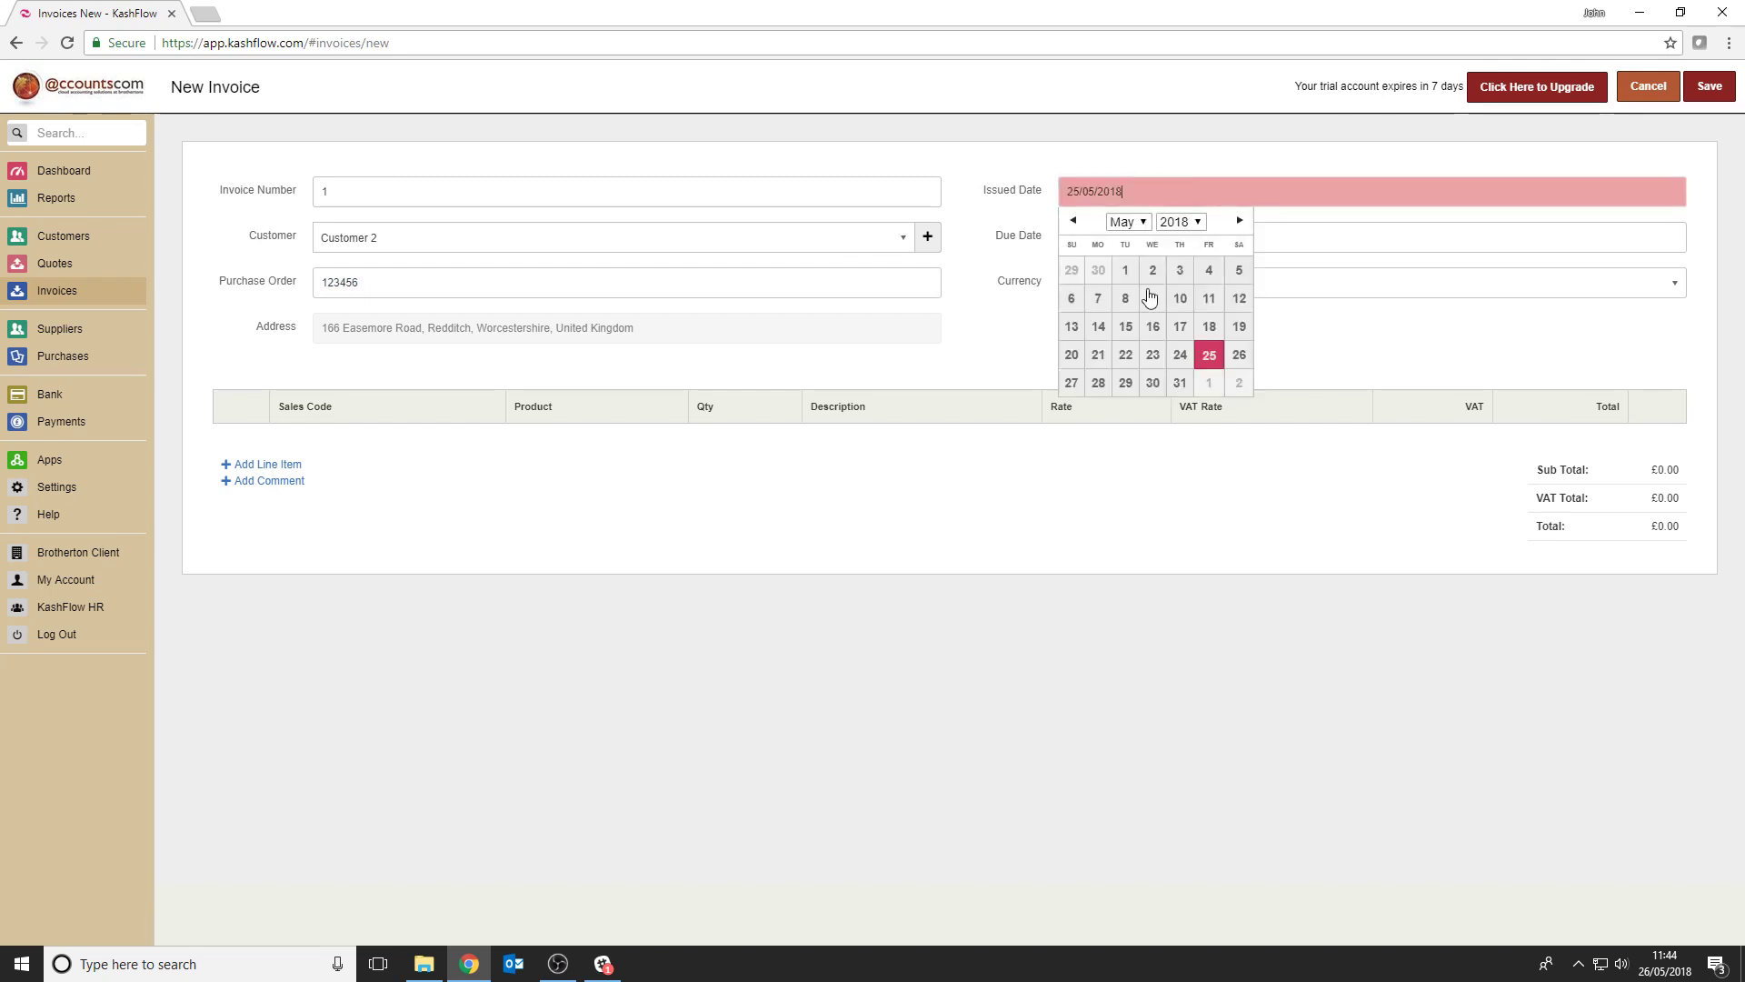
{"action": "left_click", "coordinate": [1154, 383]}
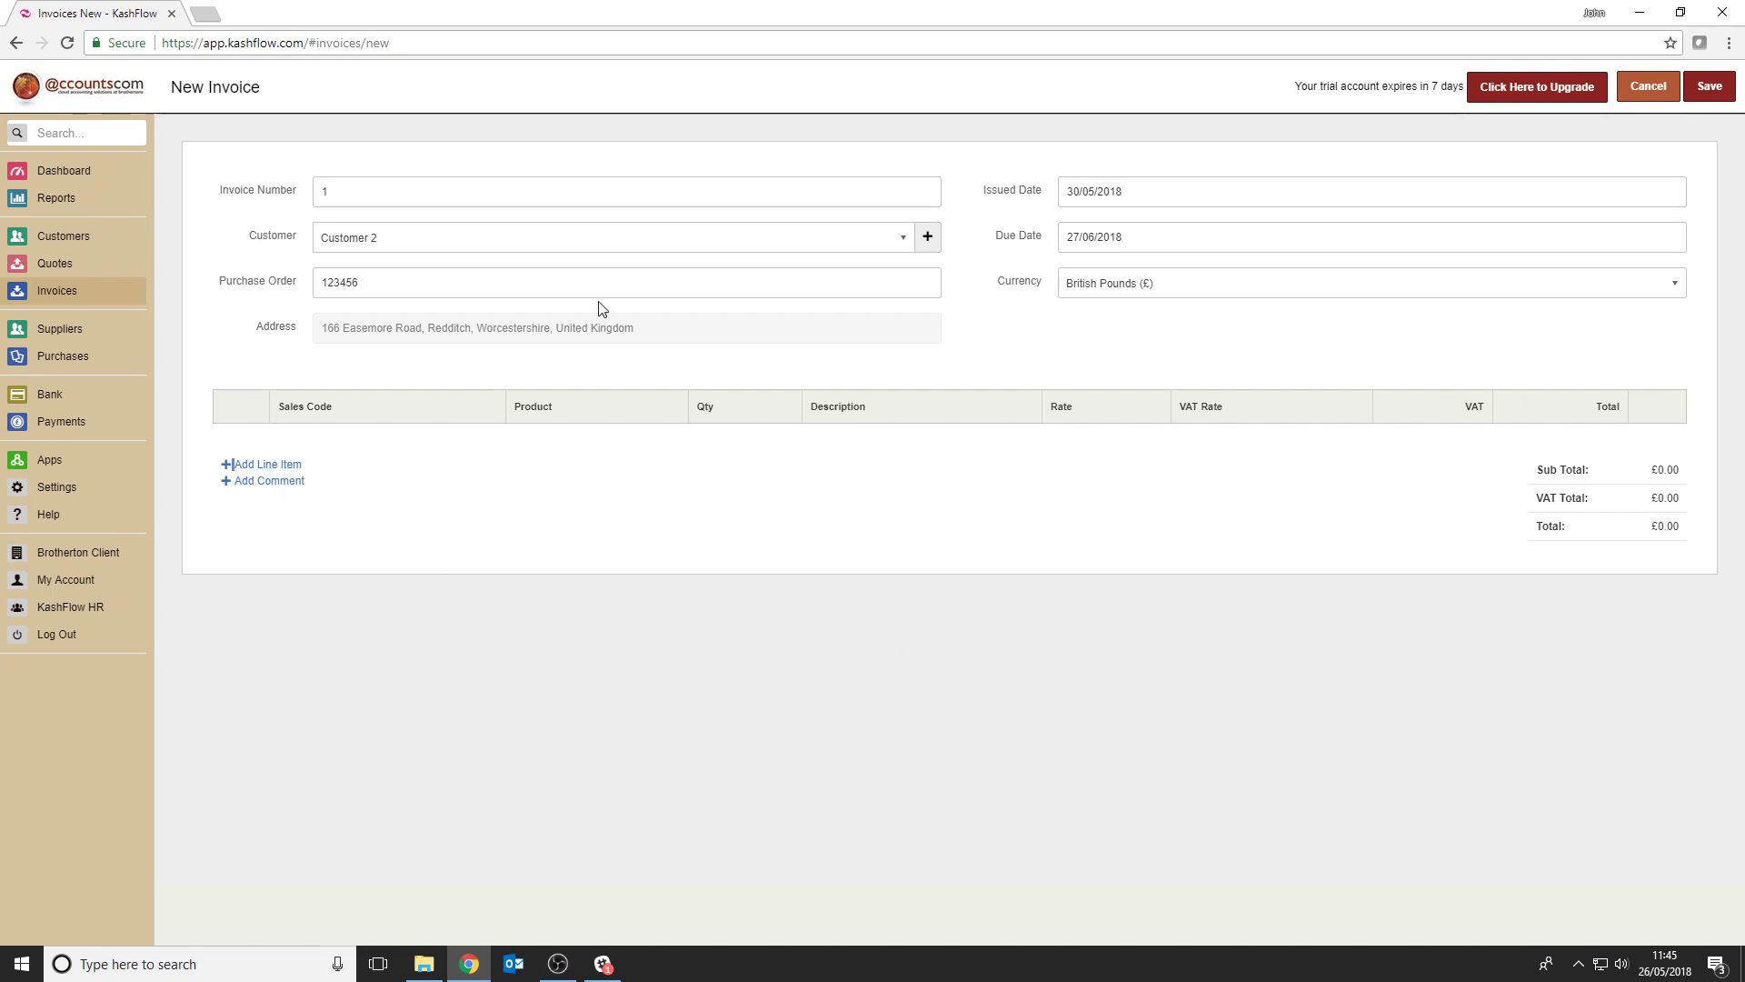
- Add an Accountancy line item with quantity 1, keeping the Sale of goods sales code
{"action": "left_click", "coordinate": [283, 466]}
{"action": "type", "text": "1"}
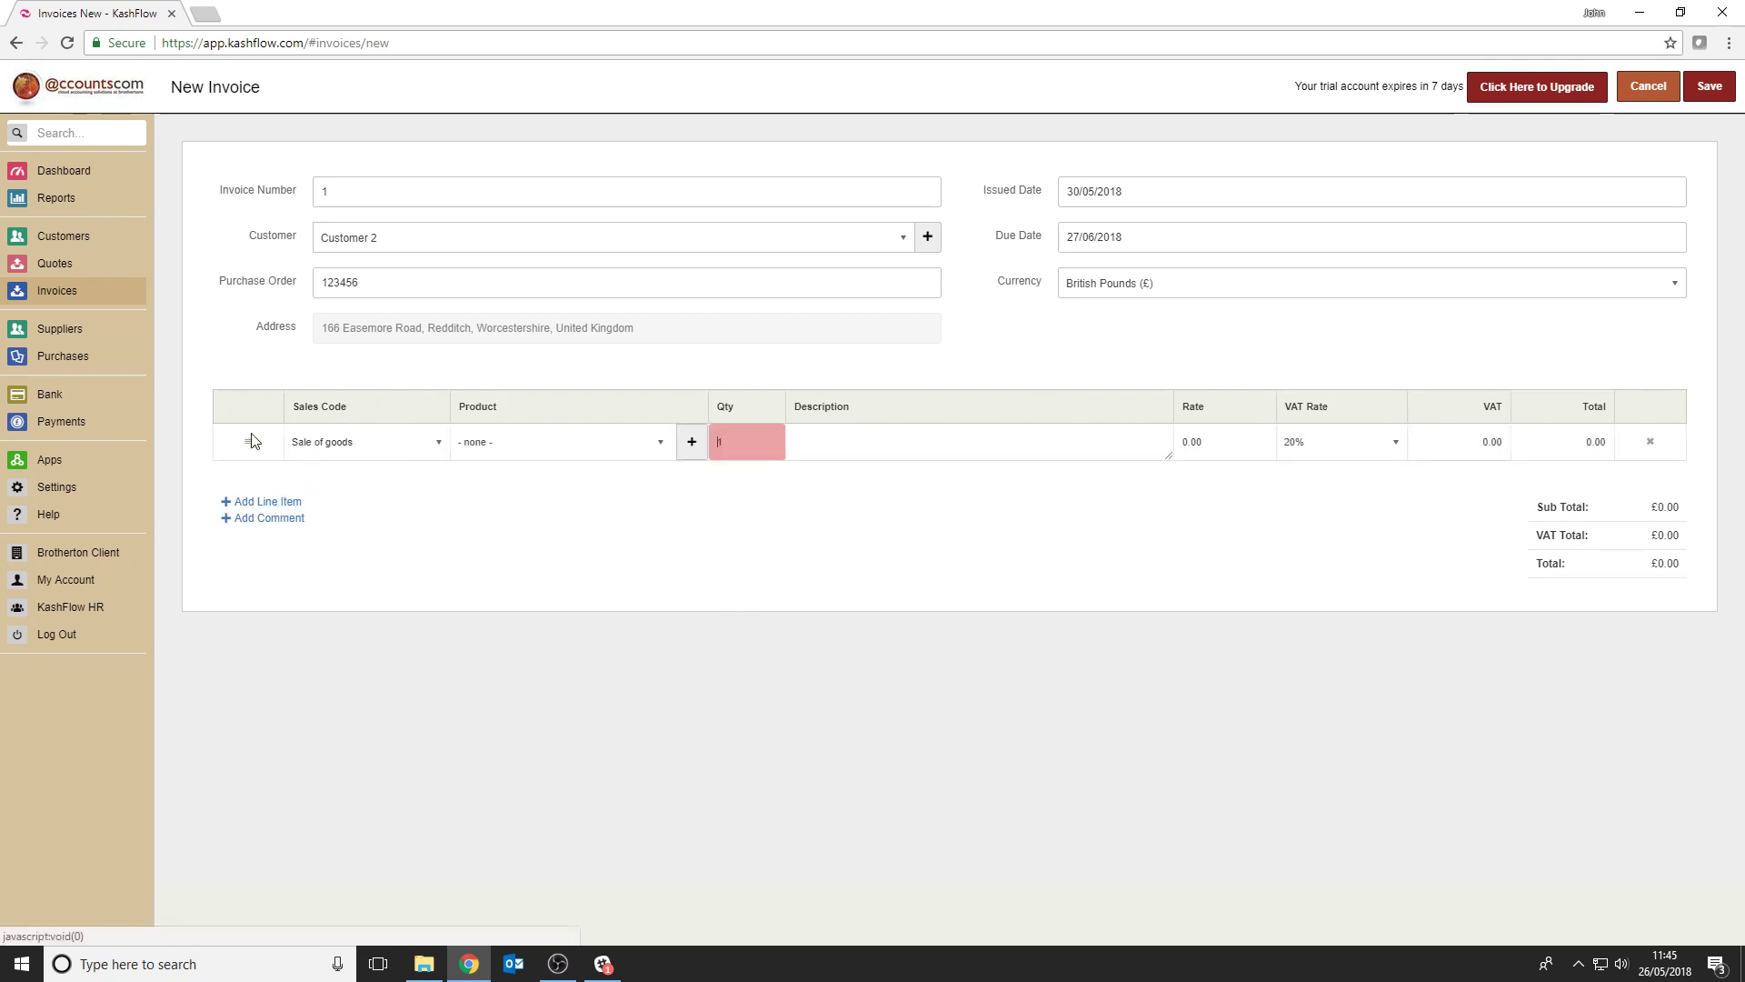
{"action": "left_click", "coordinate": [437, 444]}
{"action": "left_click", "coordinate": [437, 444]}
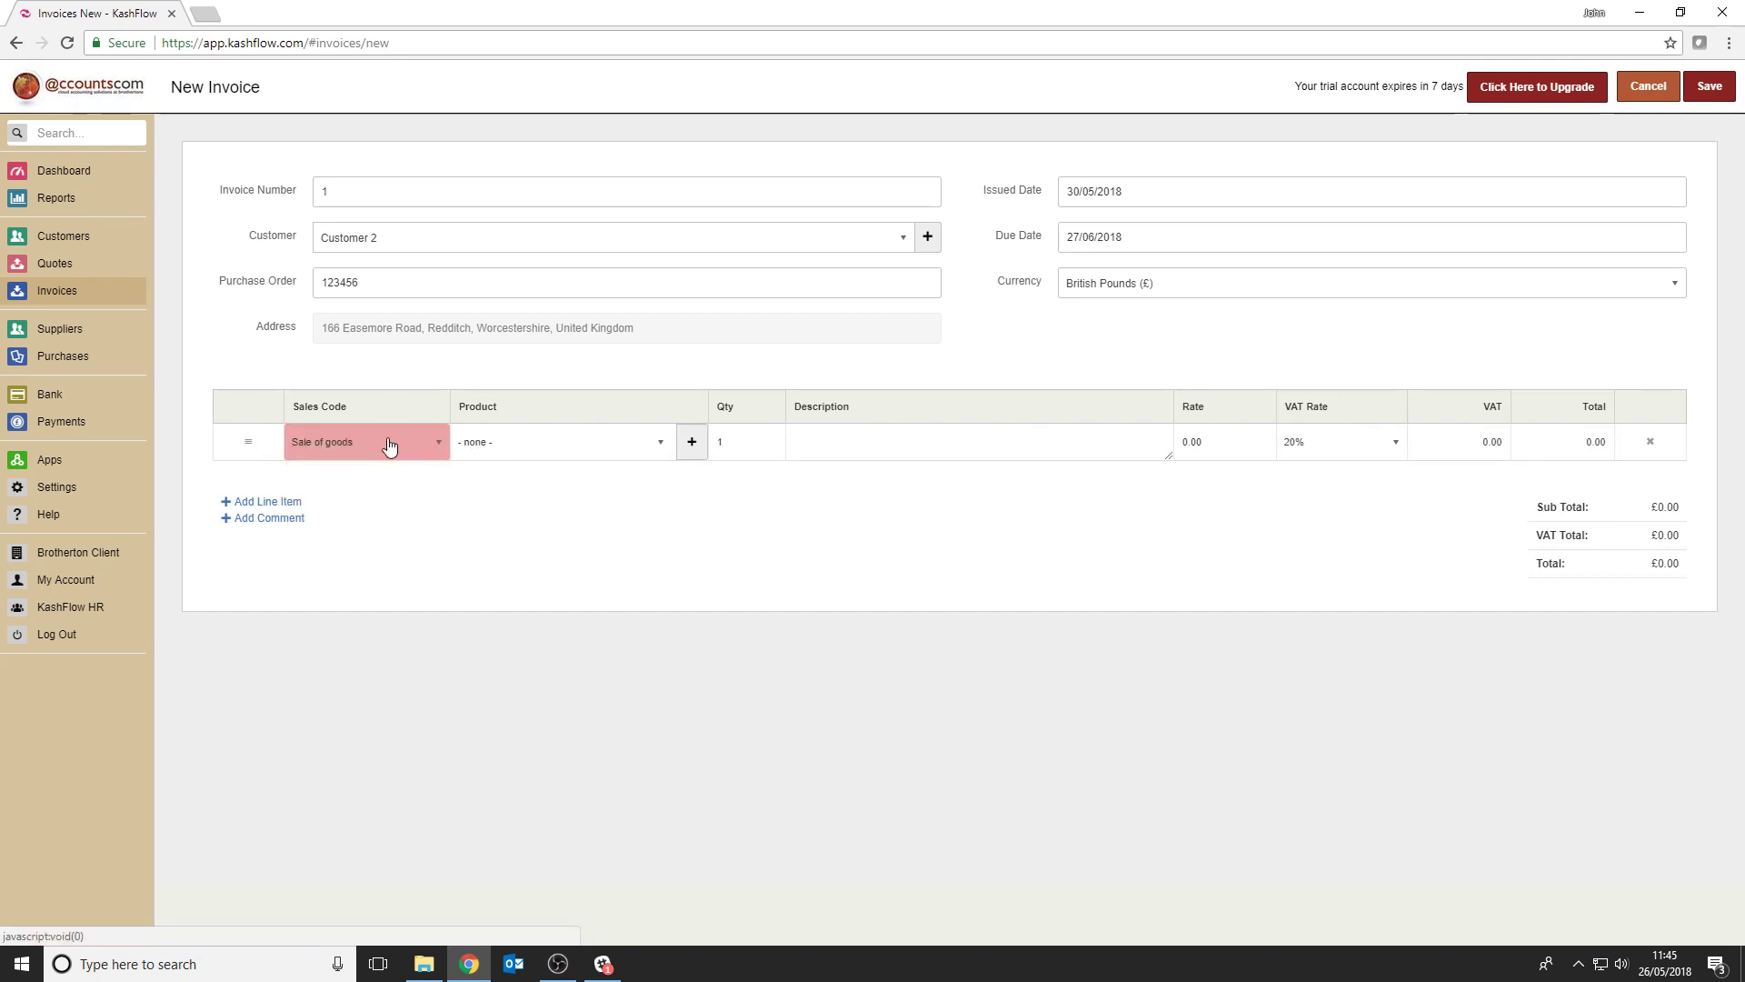
{"action": "left_click", "coordinate": [830, 439]}
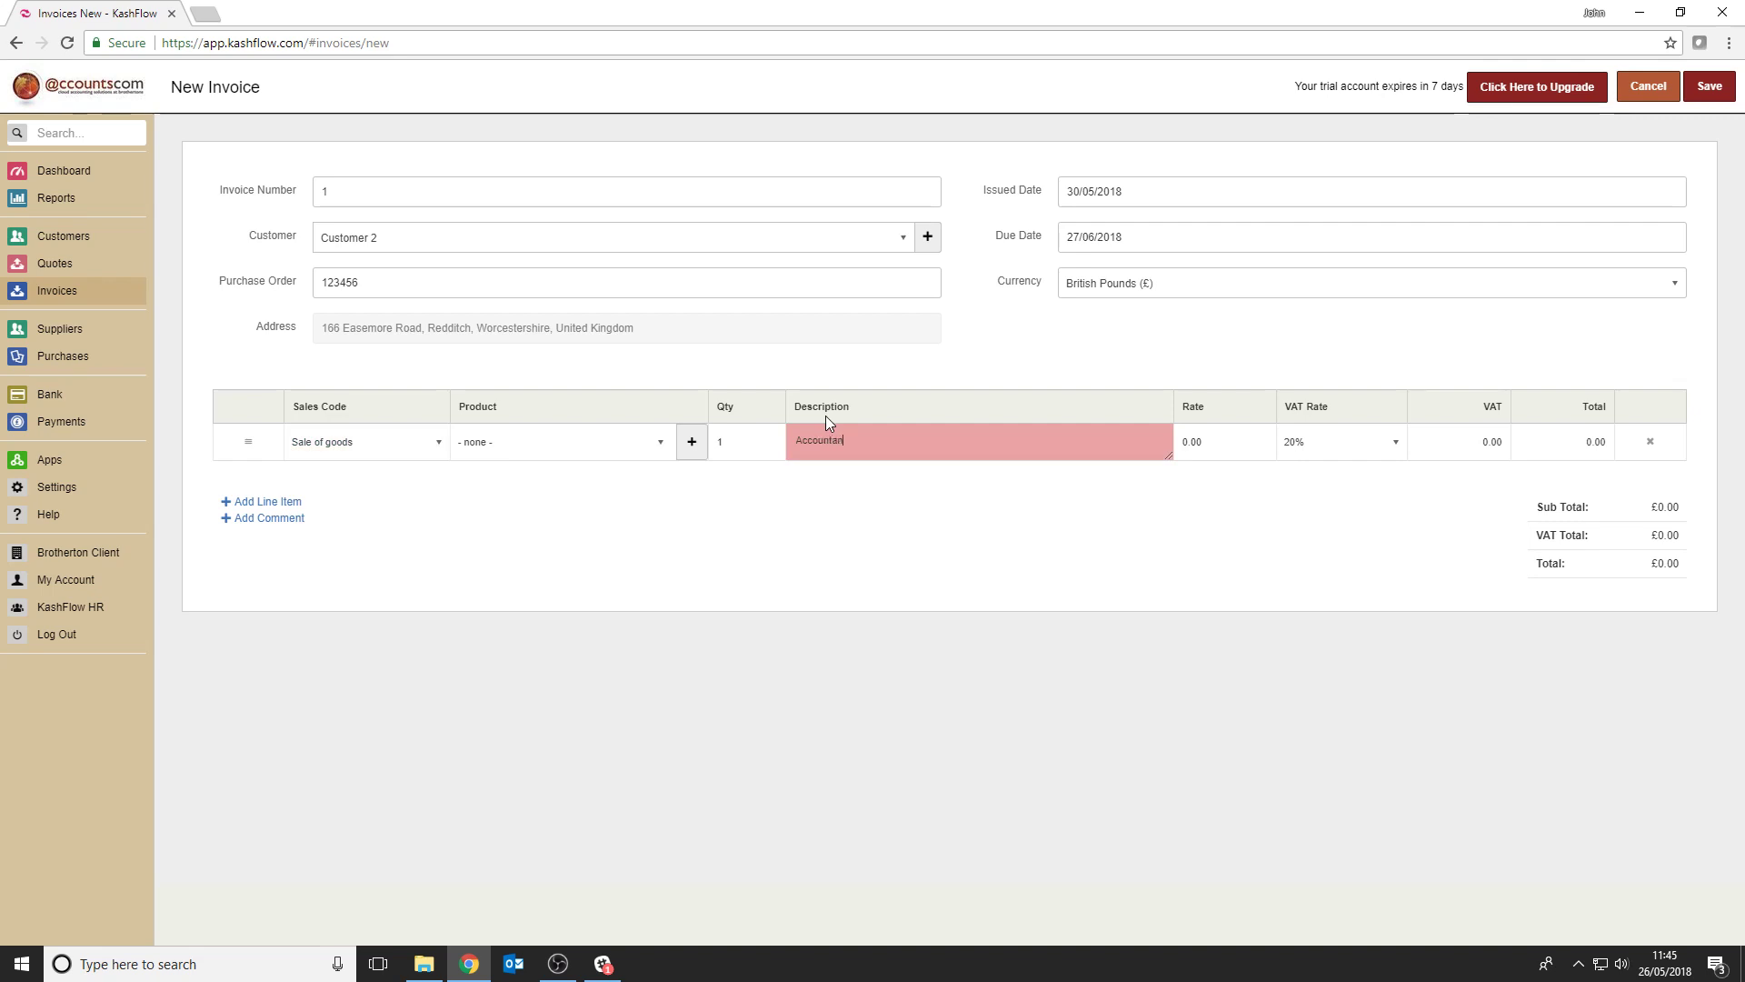
- Set the line's rate to 50 with 20% VAT and add the comment 'Vat Period Completed'
{"action": "left_click", "coordinate": [1211, 442]}
{"action": "type", "text": "650"}
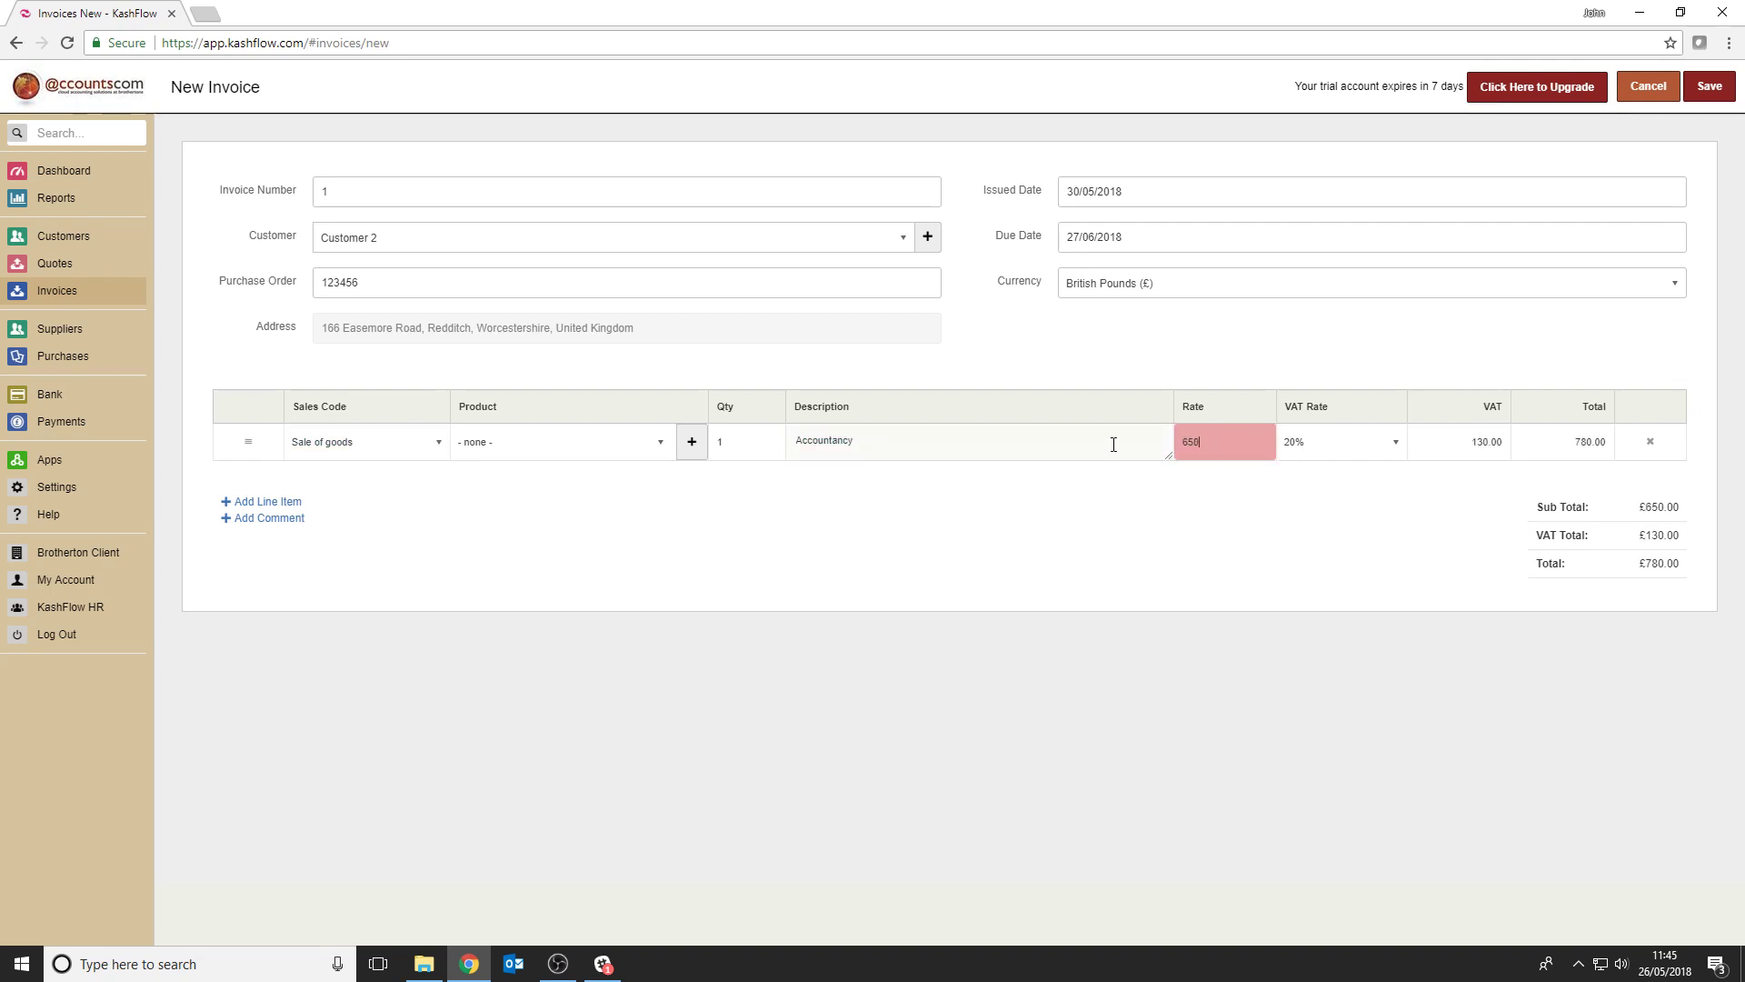
{"action": "key", "text": "BackSpace"}
{"action": "key", "text": "BackSpace"}
{"action": "key", "text": "BackSpace"}
{"action": "type", "text": "50"}
{"action": "left_click", "coordinate": [1324, 442]}
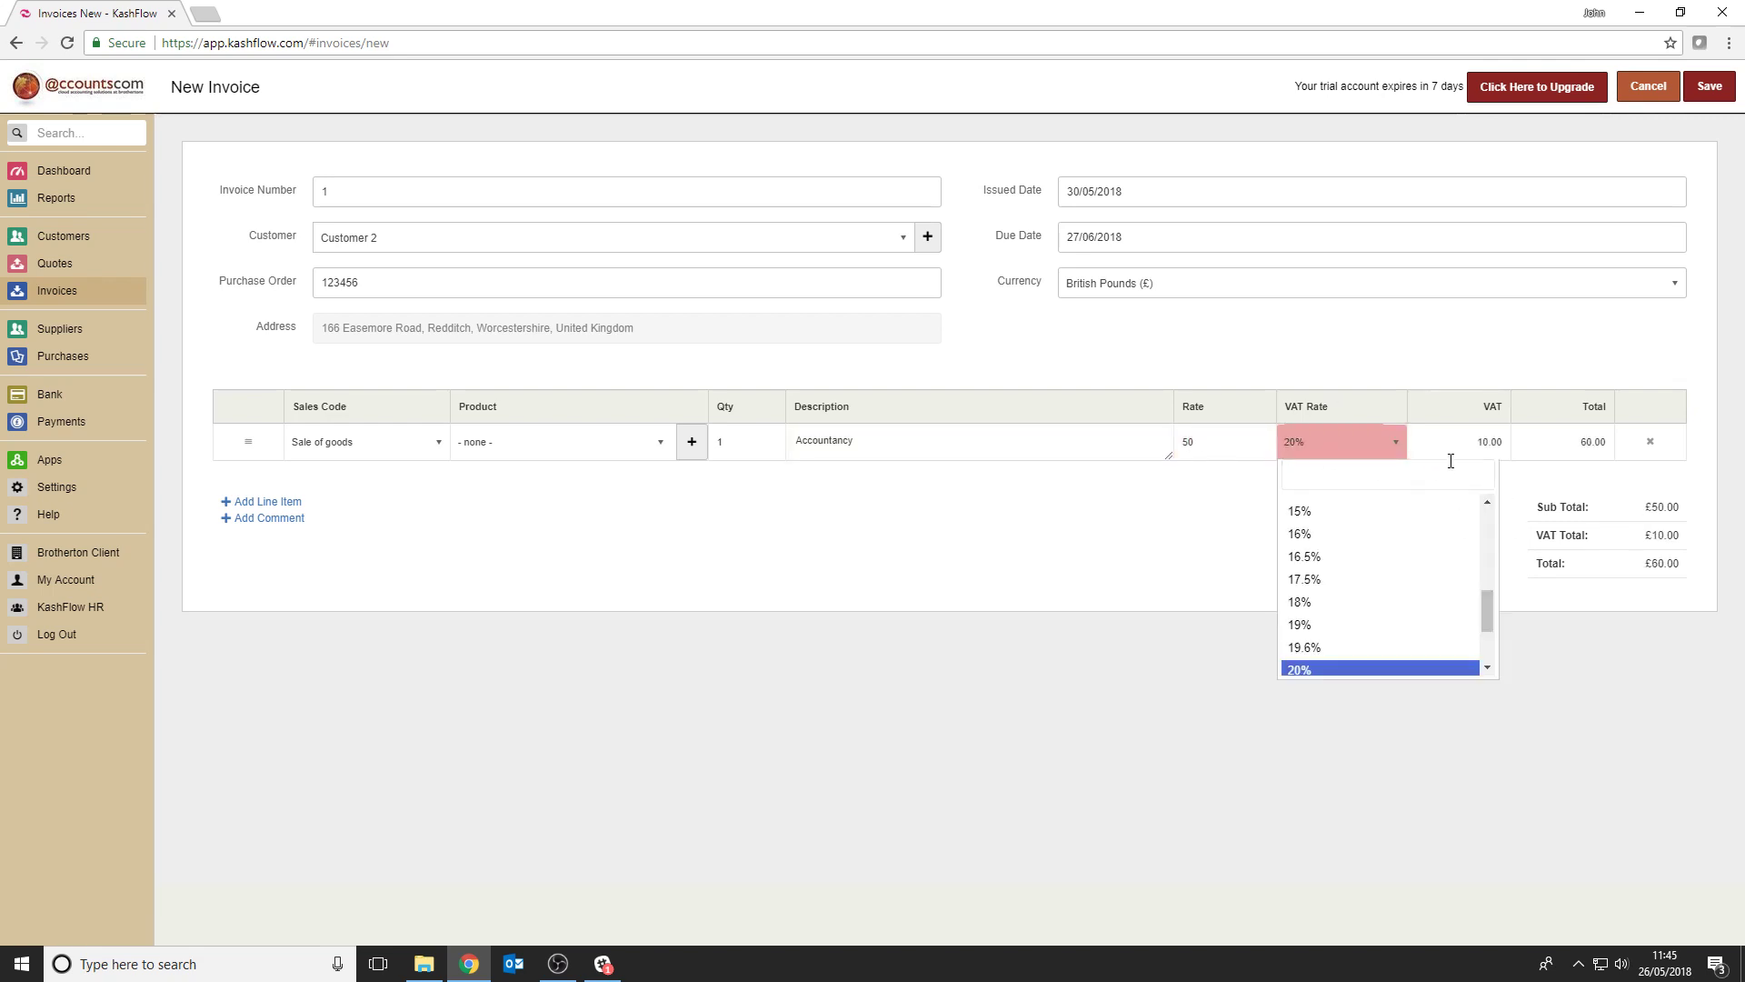
{"action": "left_click", "coordinate": [269, 519]}
{"action": "type", "text": "Vat Period Completed"}
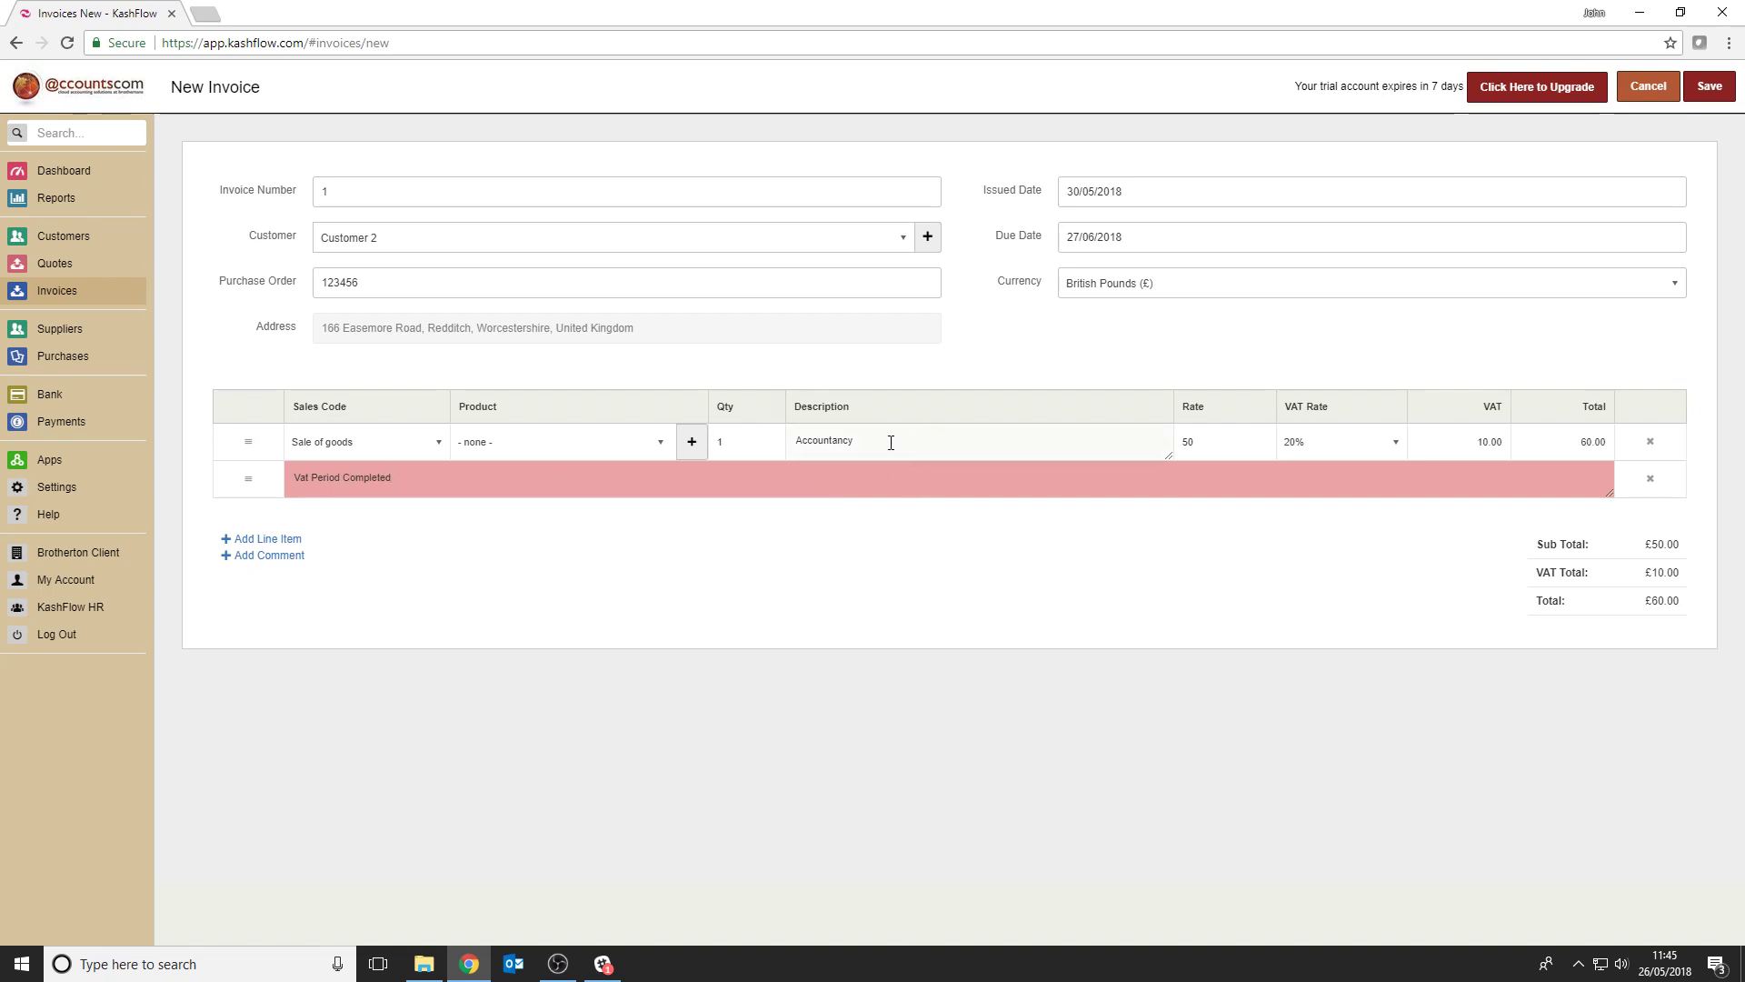
- Add a second Accountancy line (quantity 1, rate 100), save invoice 1 at £180.00, and print it
{"action": "left_click", "coordinate": [268, 540]}
{"action": "type", "text": "1"}
{"action": "left_click", "coordinate": [831, 518]}
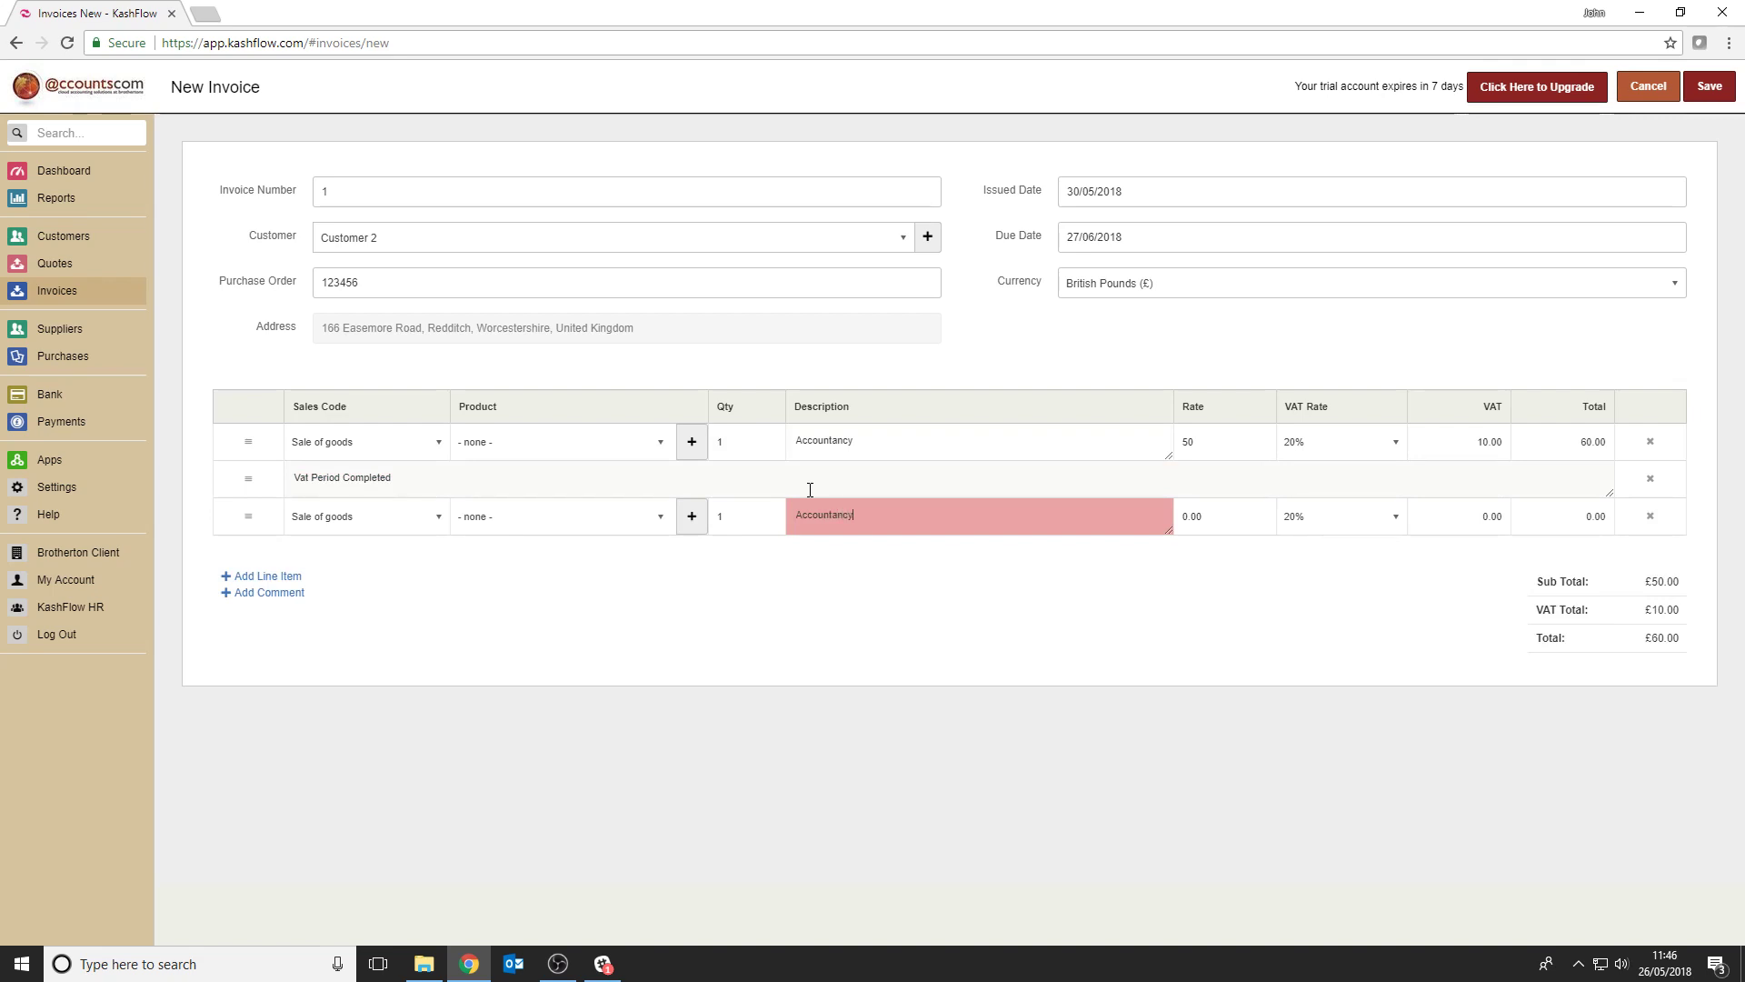
{"action": "left_click", "coordinate": [1231, 512]}
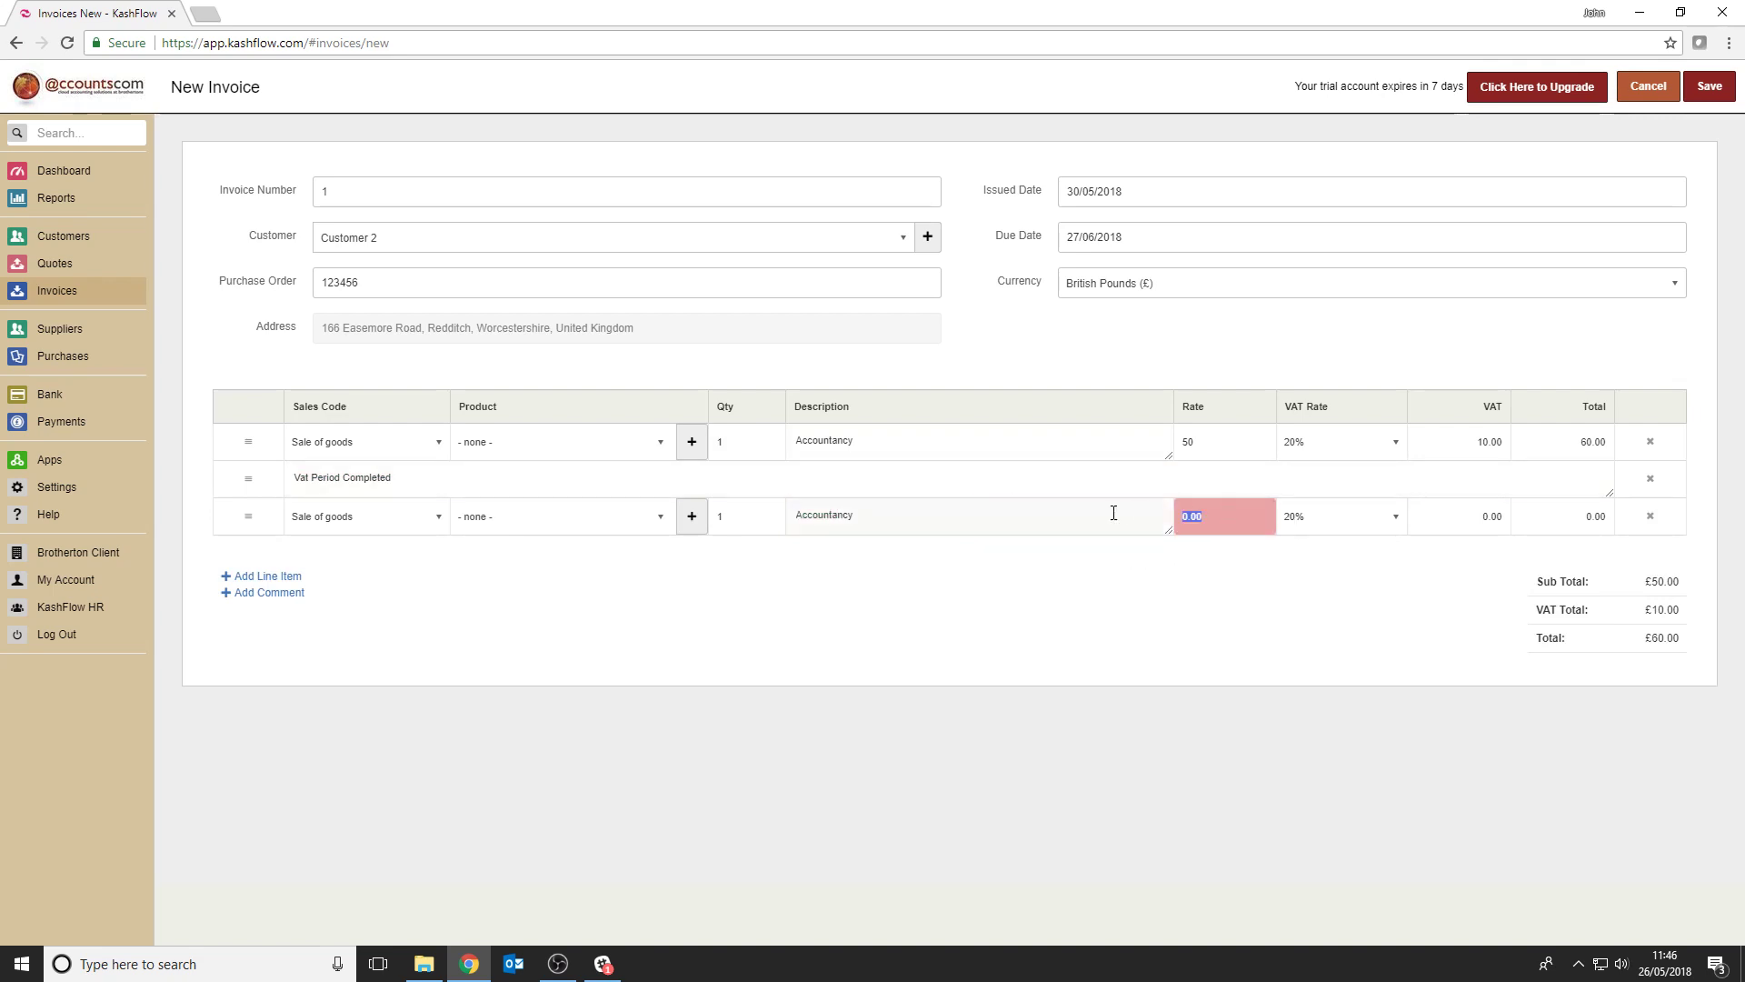
{"action": "type", "text": "100"}
{"action": "left_click", "coordinate": [1540, 514]}
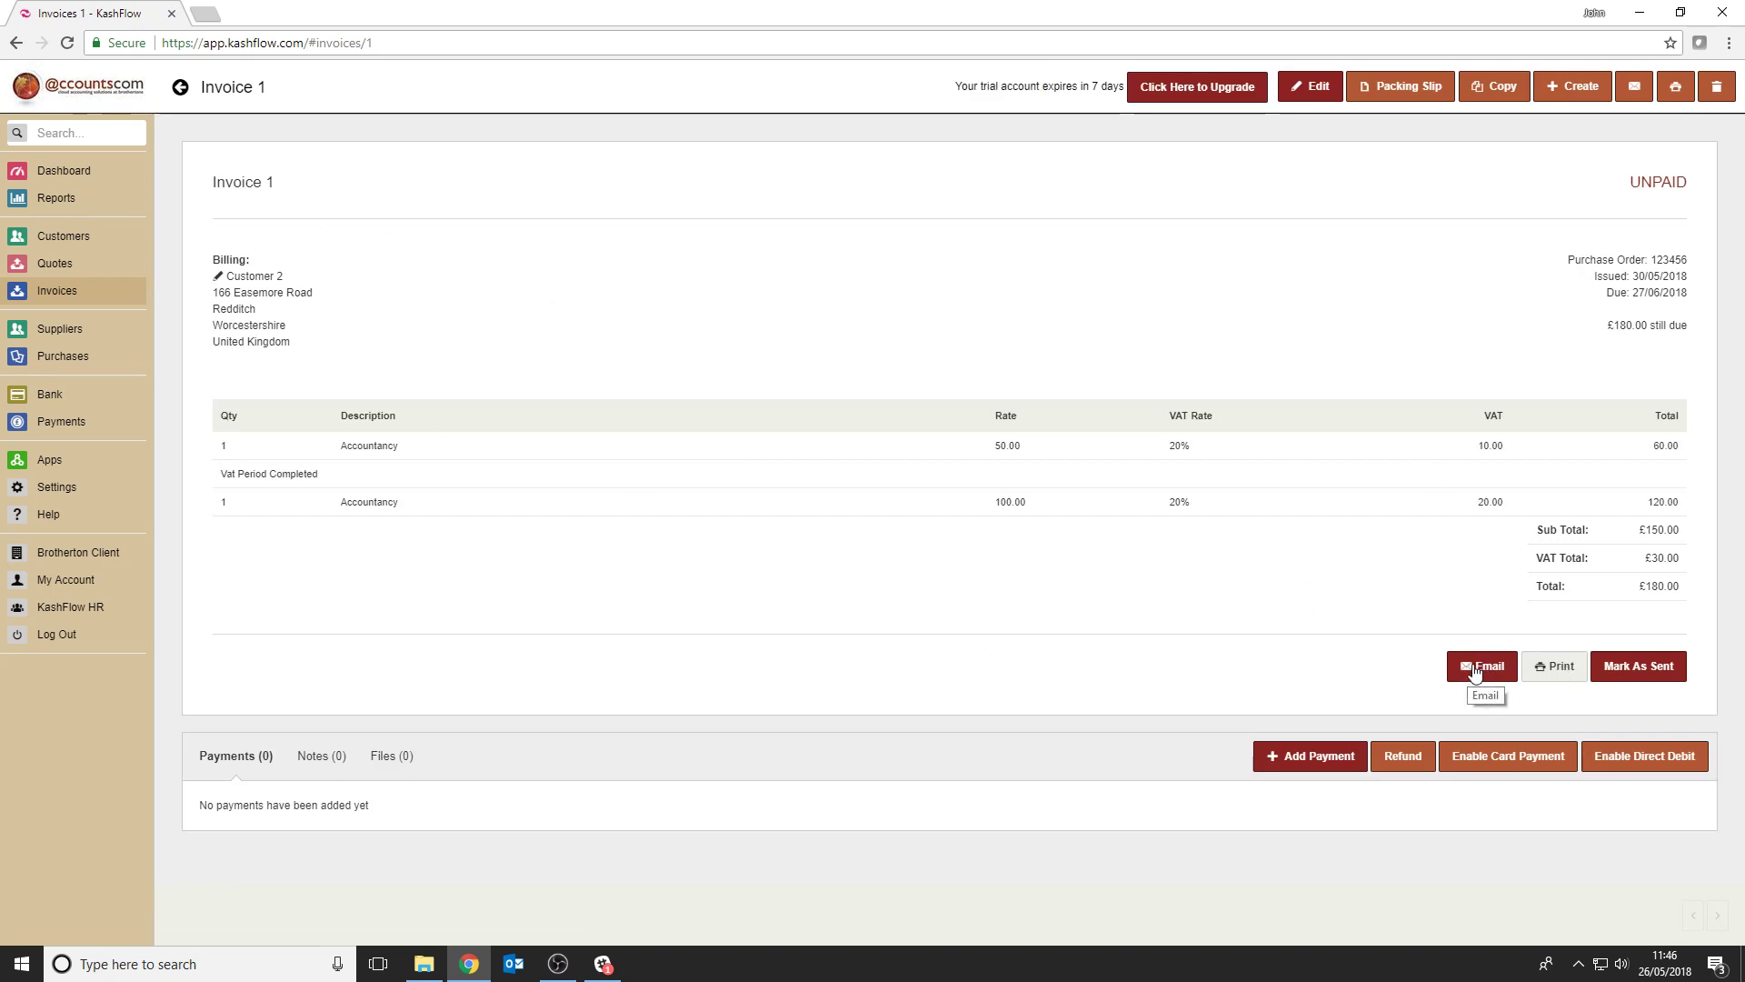
{"action": "left_click", "coordinate": [1559, 670]}
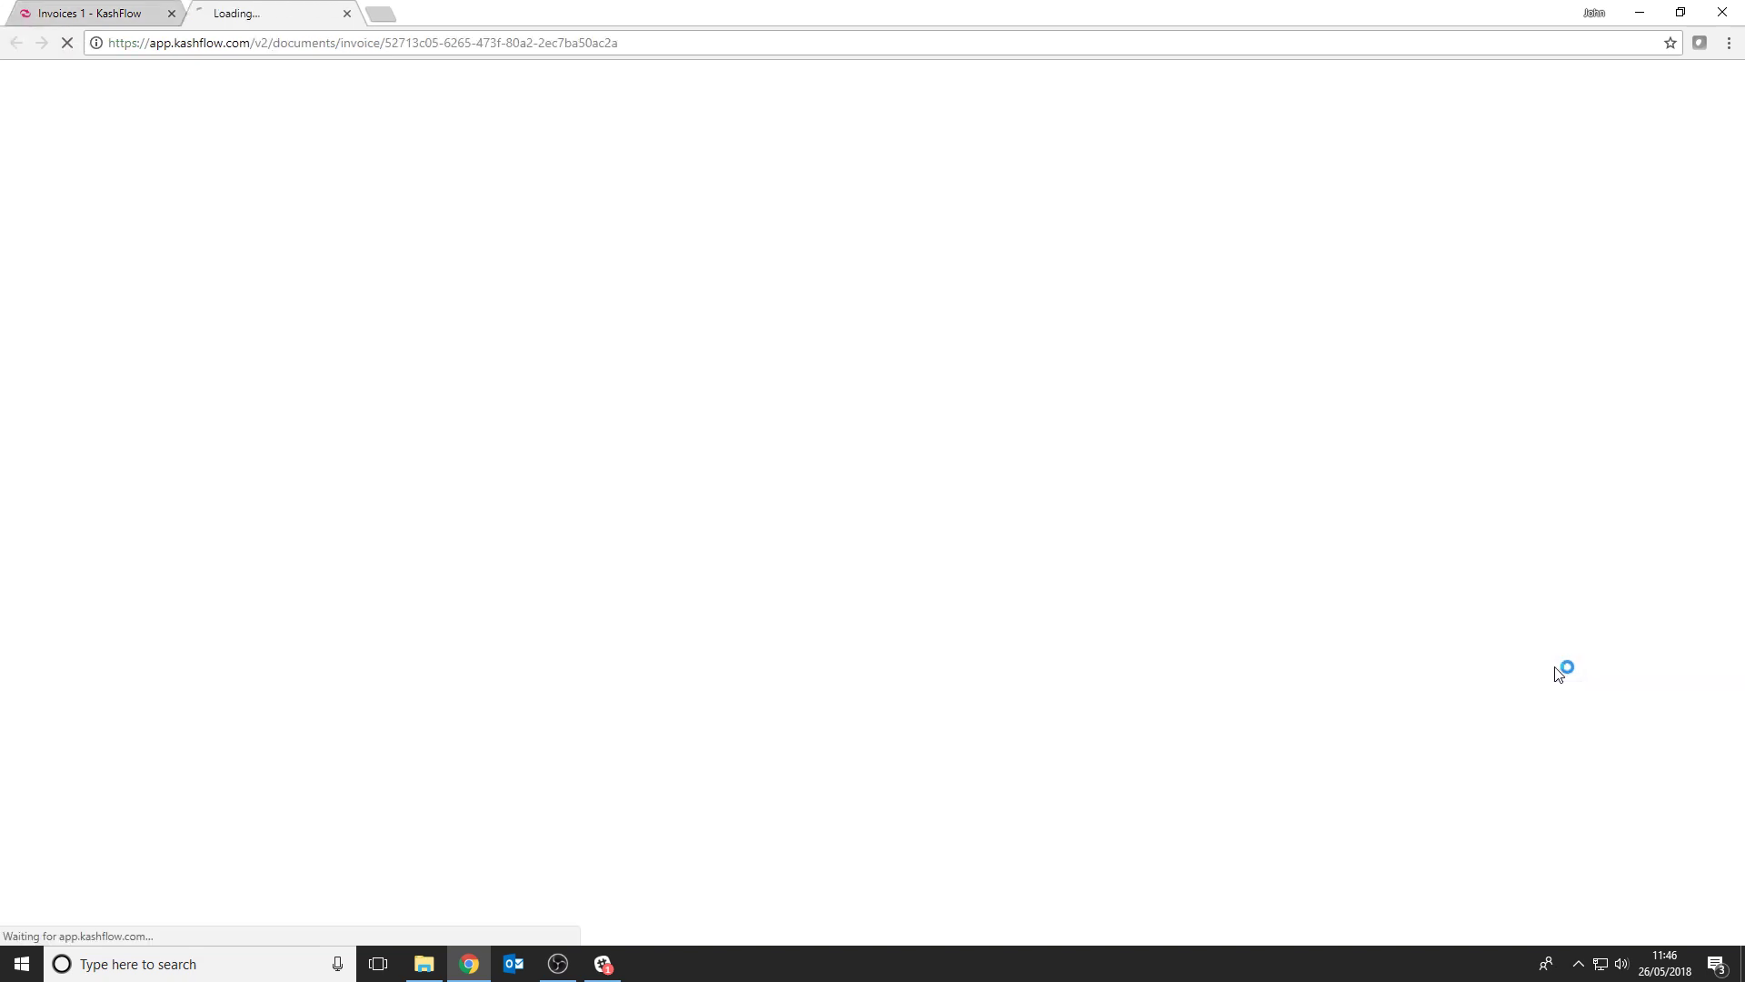